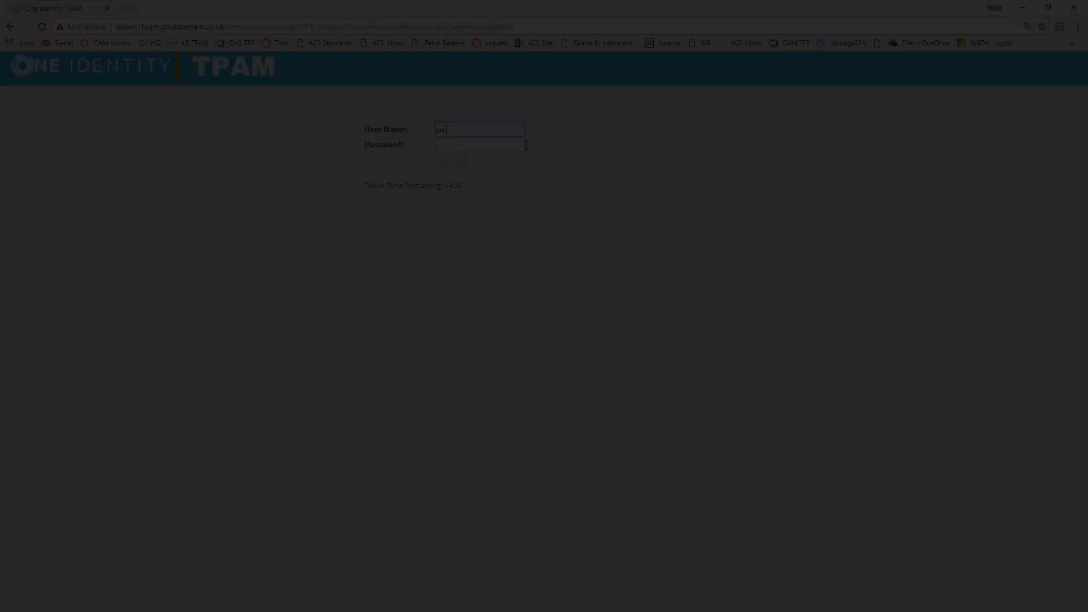
Step: Log in to TPAM as admin with the account password
type("admin")
key("Tab")
type("••••••")
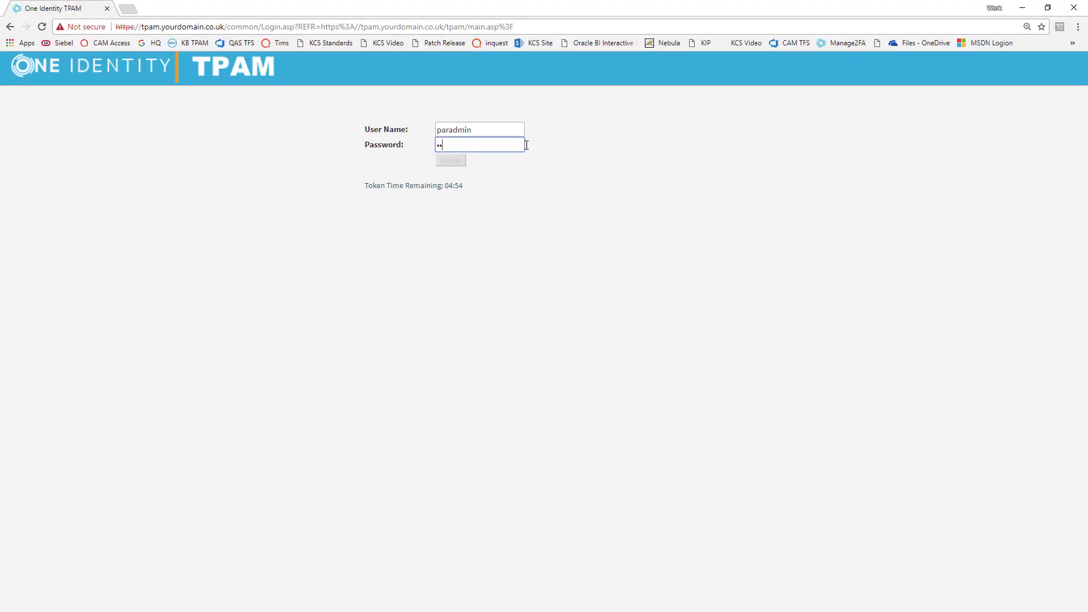
type("•••")
left_click(450, 160)
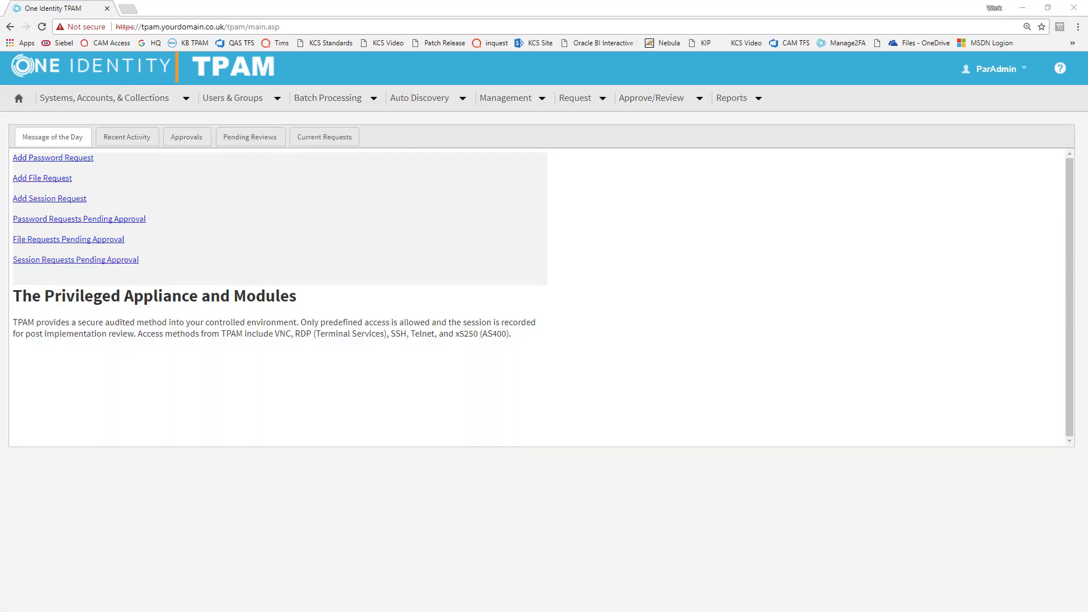
Step: Add UserID 'cliuser' with last name cliuser, first name A, and web access disabled
mouse_move(216, 120)
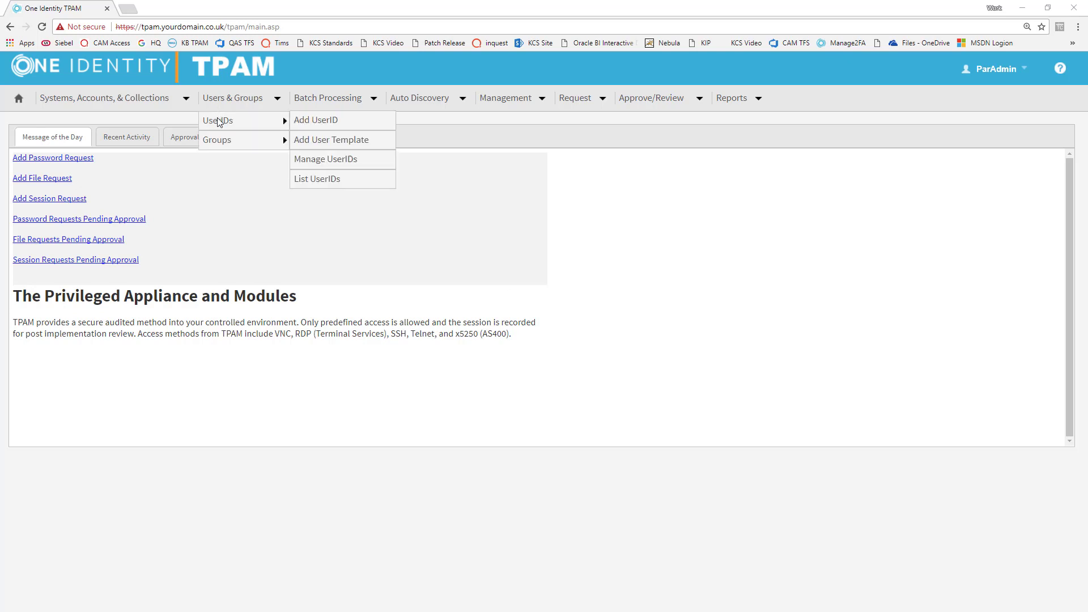
left_click(296, 122)
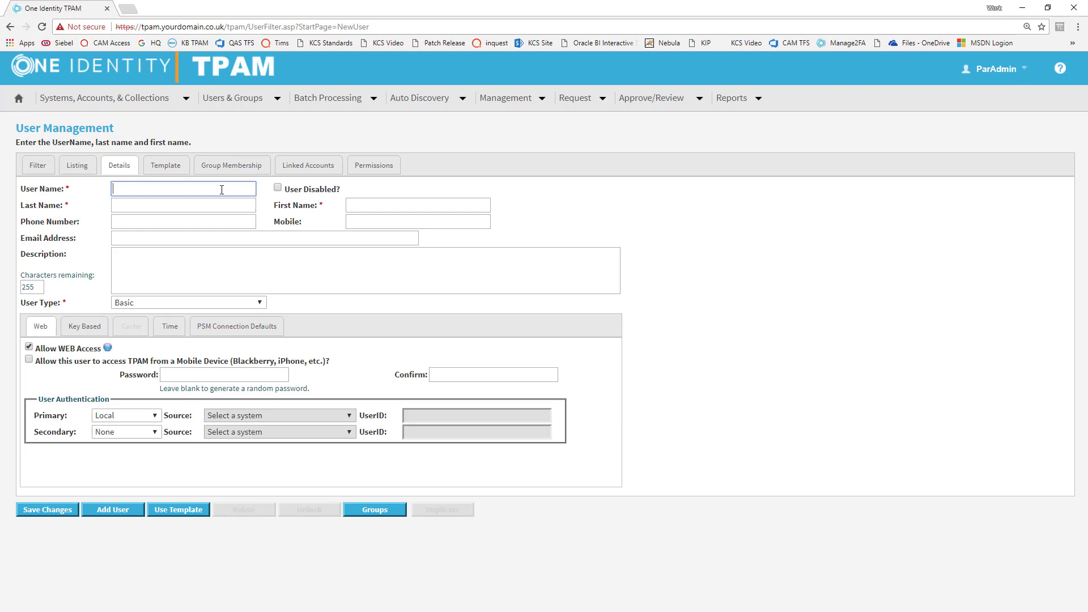
type("cliuser")
key("alt+Tab")
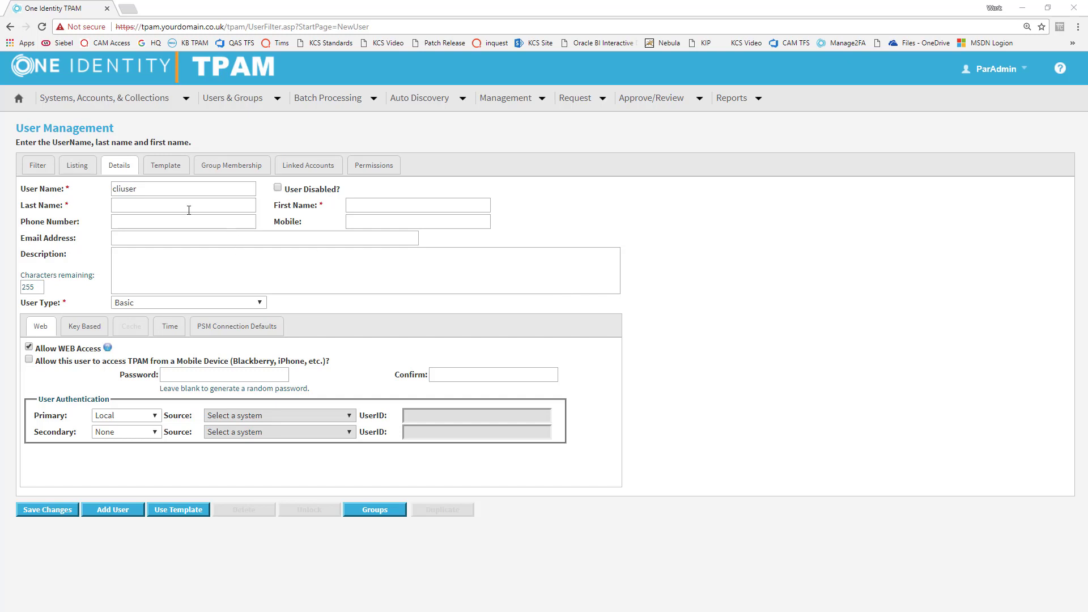
left_click(187, 208)
type("cliuser")
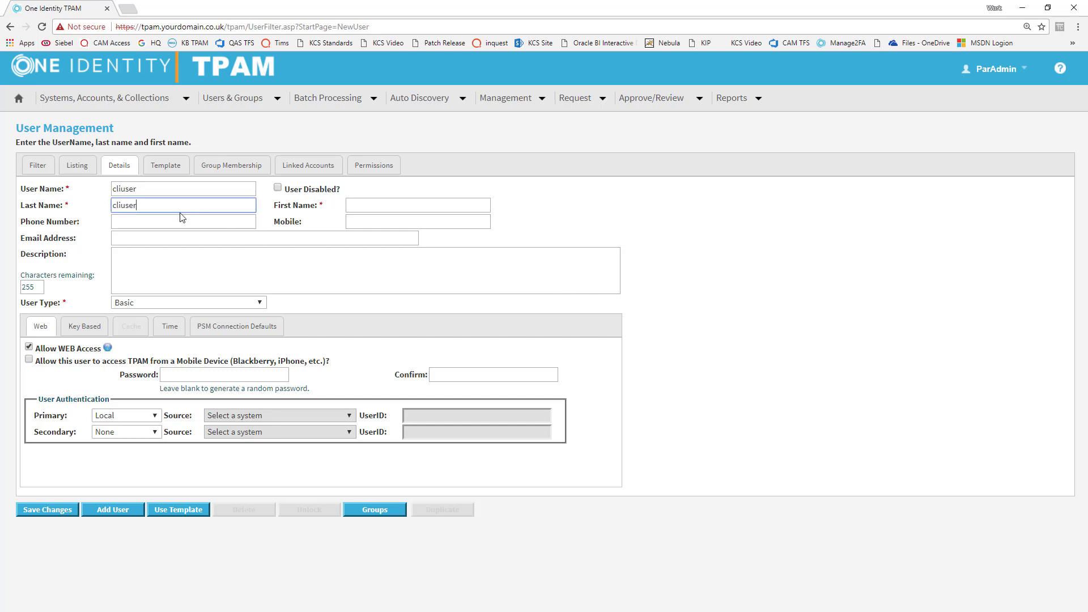
key("Tab")
type("A")
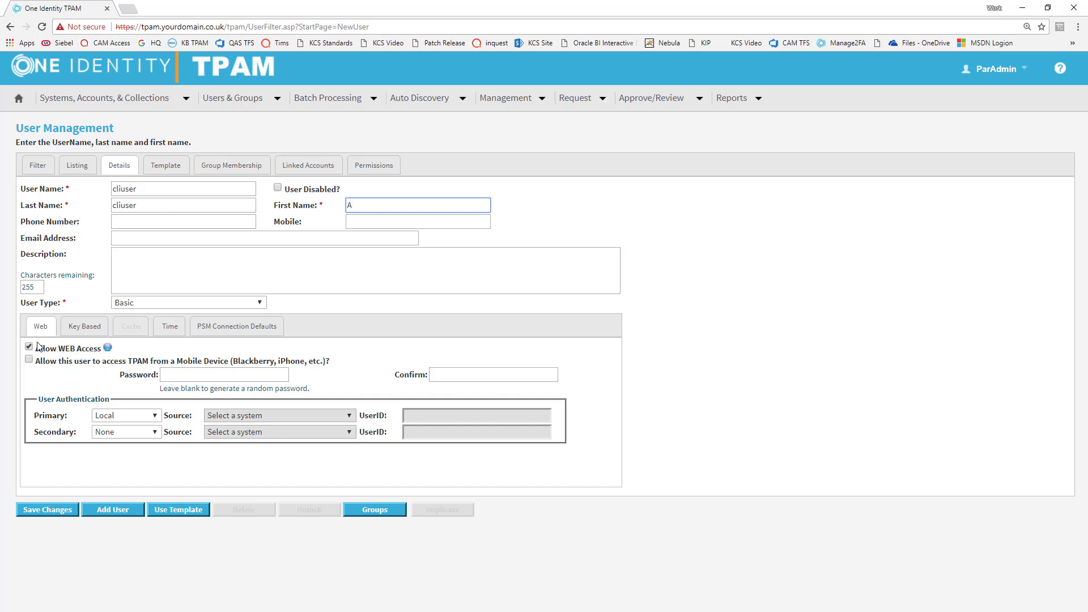
left_click(29, 348)
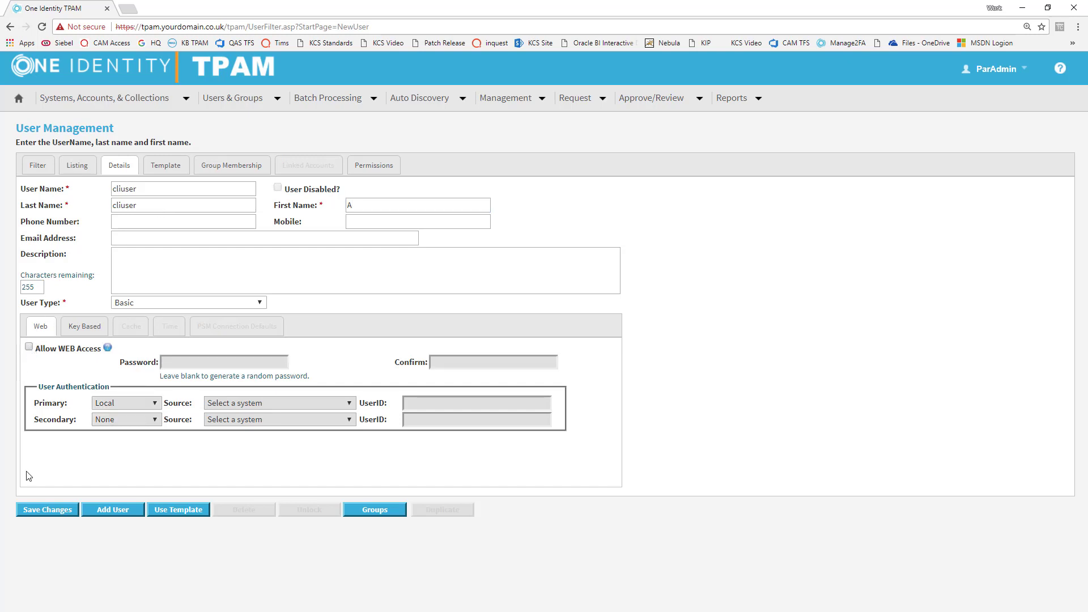
Step: Save the new user with Key Based CLI access enabled
left_click(25, 513)
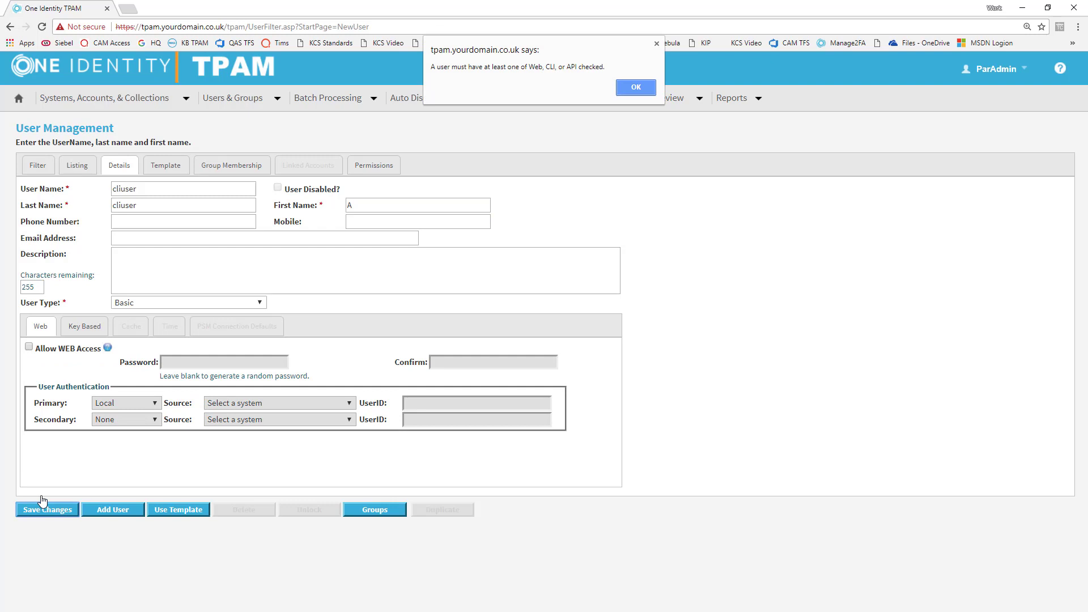
left_click(636, 87)
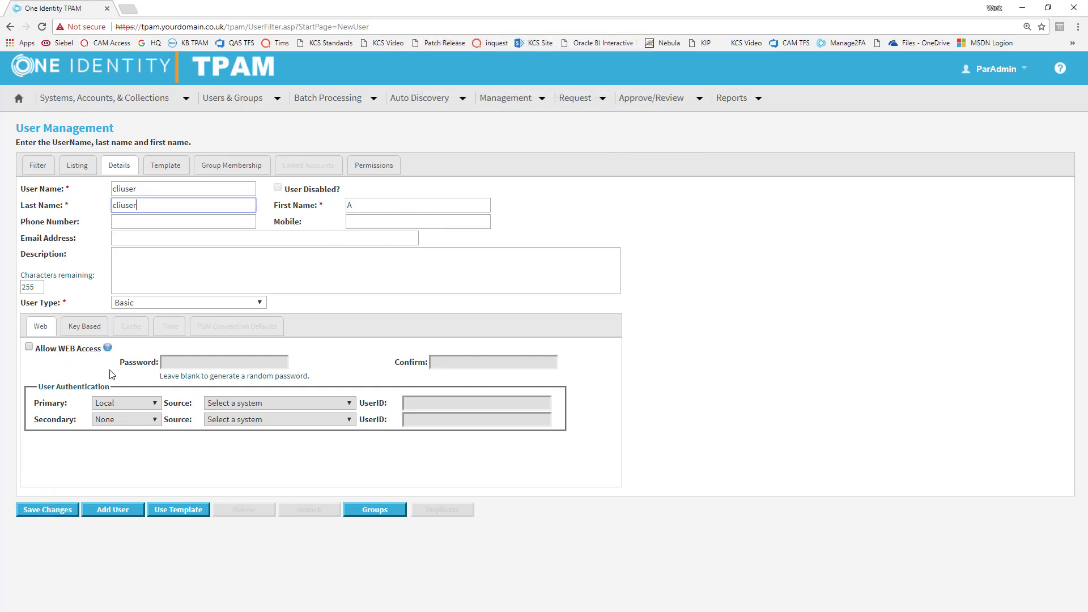
left_click(84, 326)
left_click(37, 364)
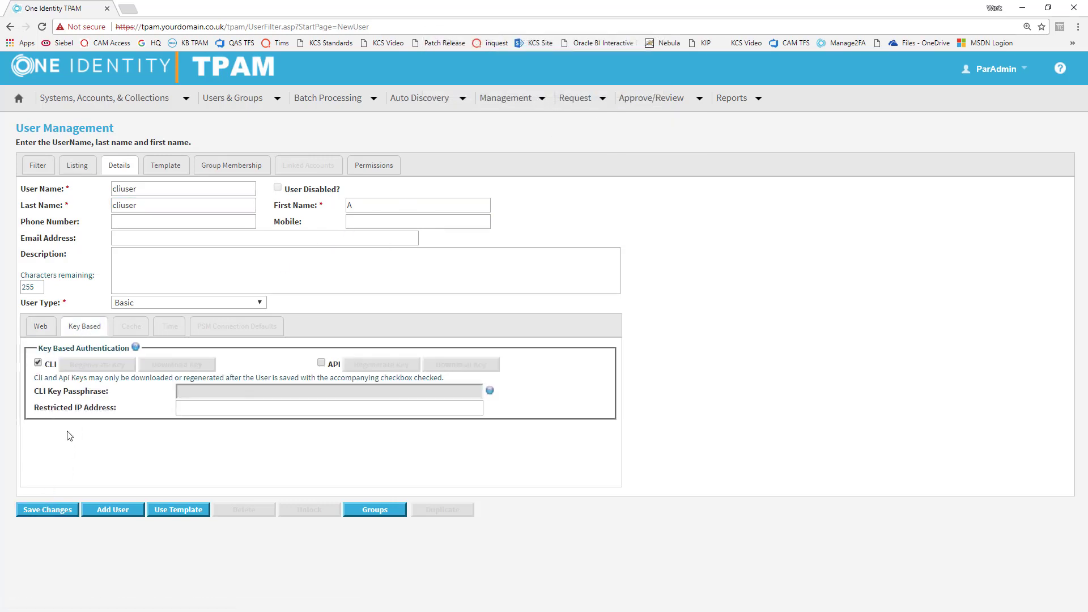
left_click(59, 512)
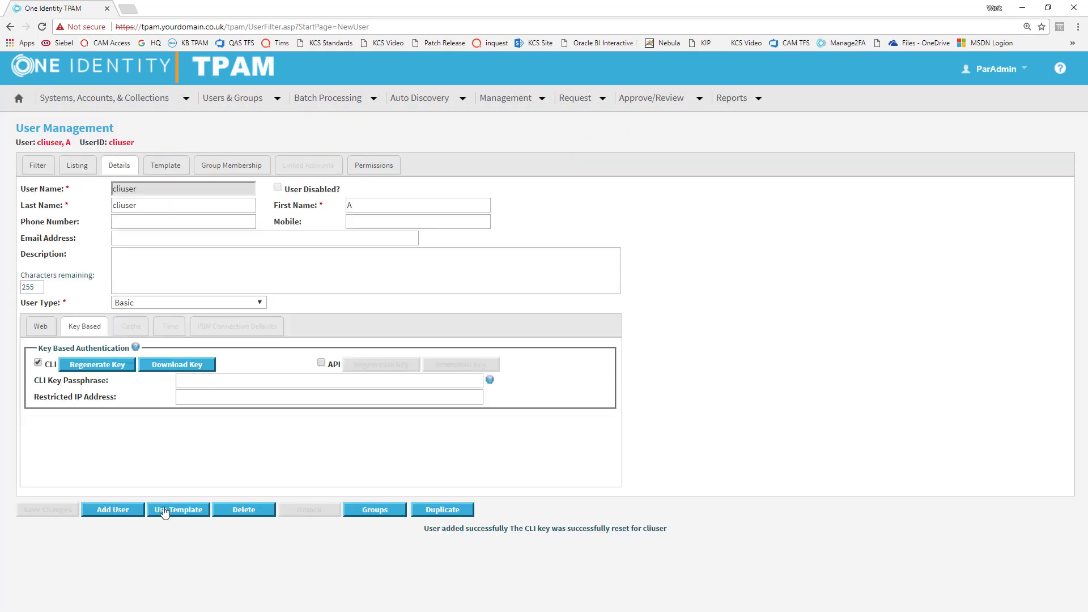
Step: Download the user's id_dsa CLI key and show it in its folder
left_click(187, 369)
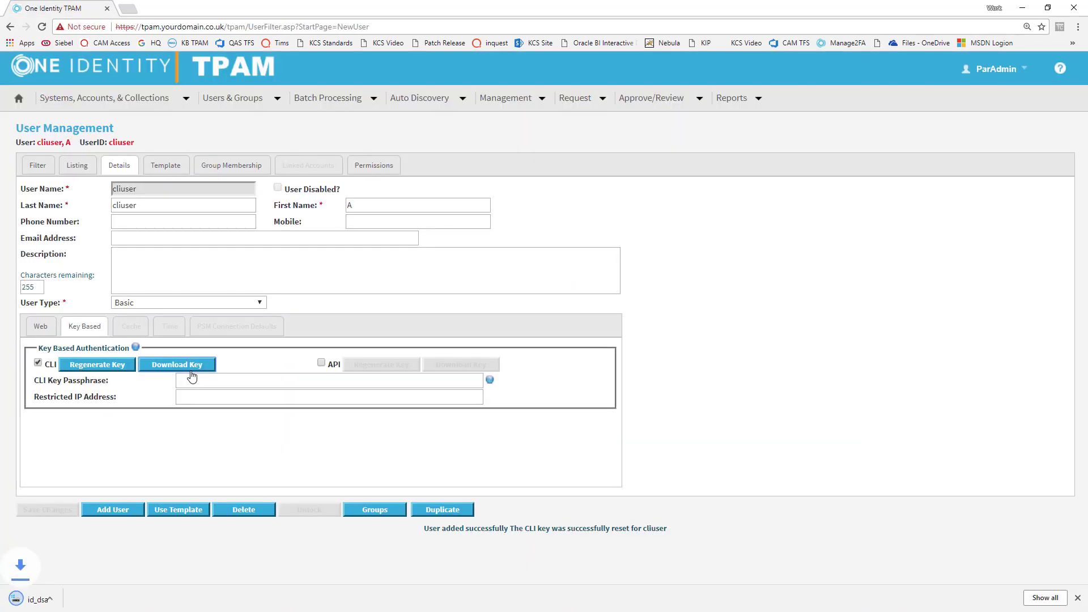
left_click(116, 599)
left_click(166, 559)
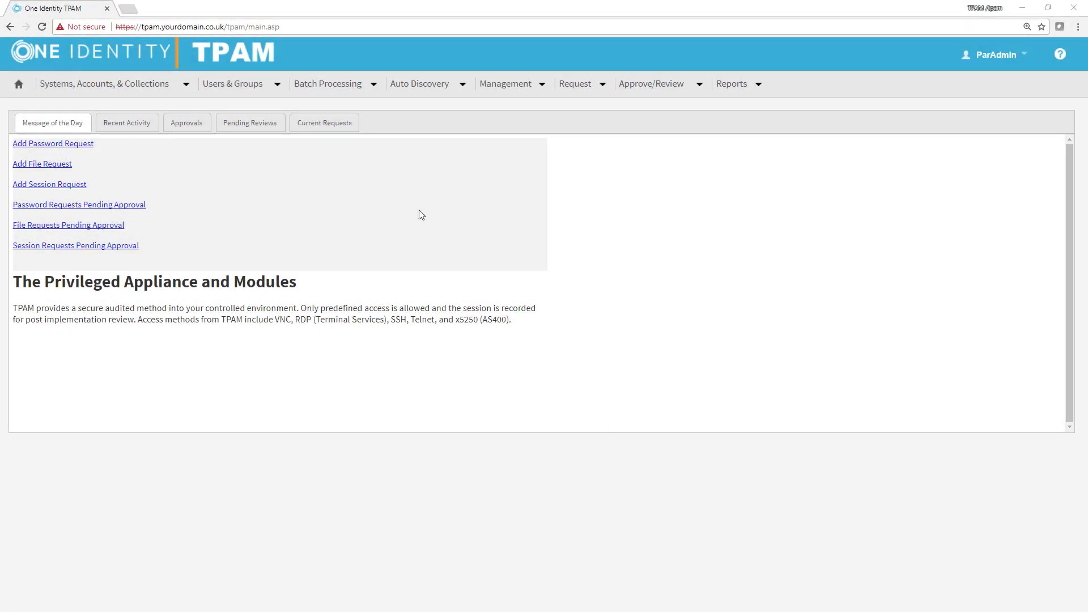
Step: Go to Manage Systems, pick dc.yourdomain.com, and open serviceacct's Permissions tab
left_click(151, 83)
mouse_move(187, 106)
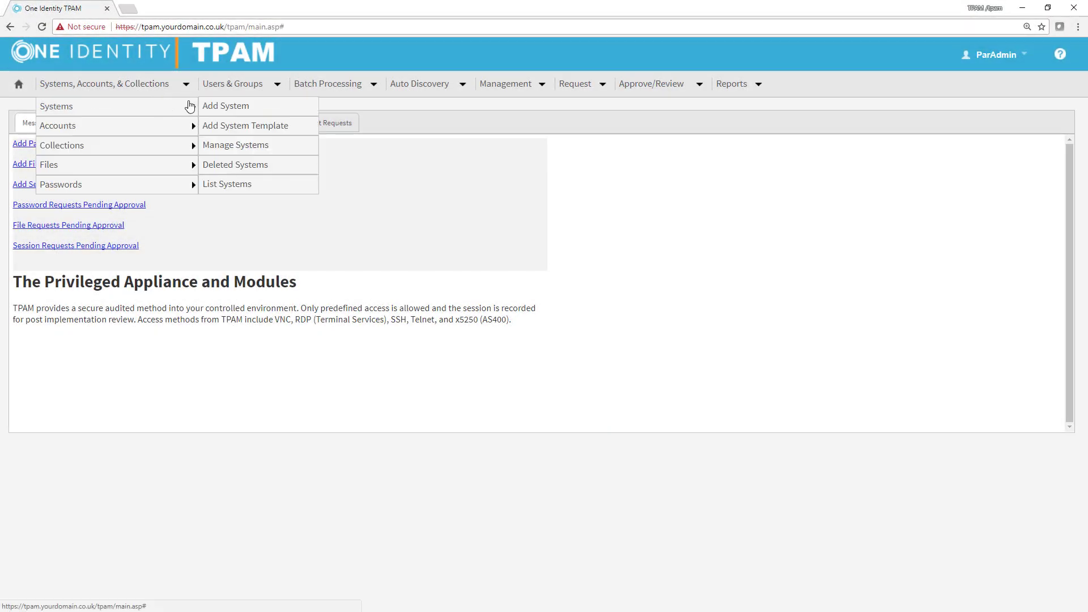
left_click(221, 145)
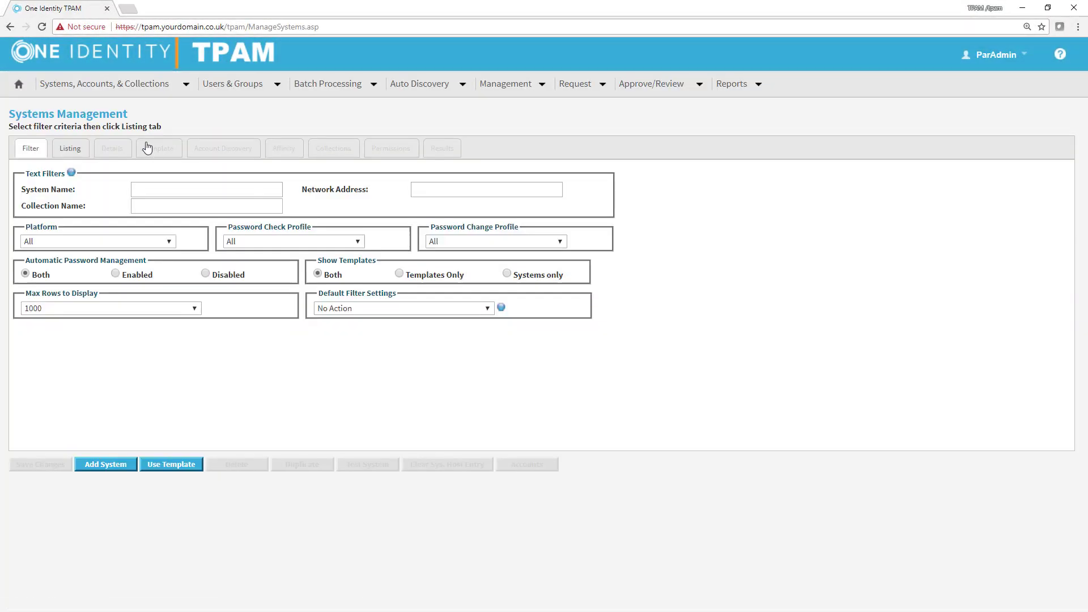
left_click(77, 148)
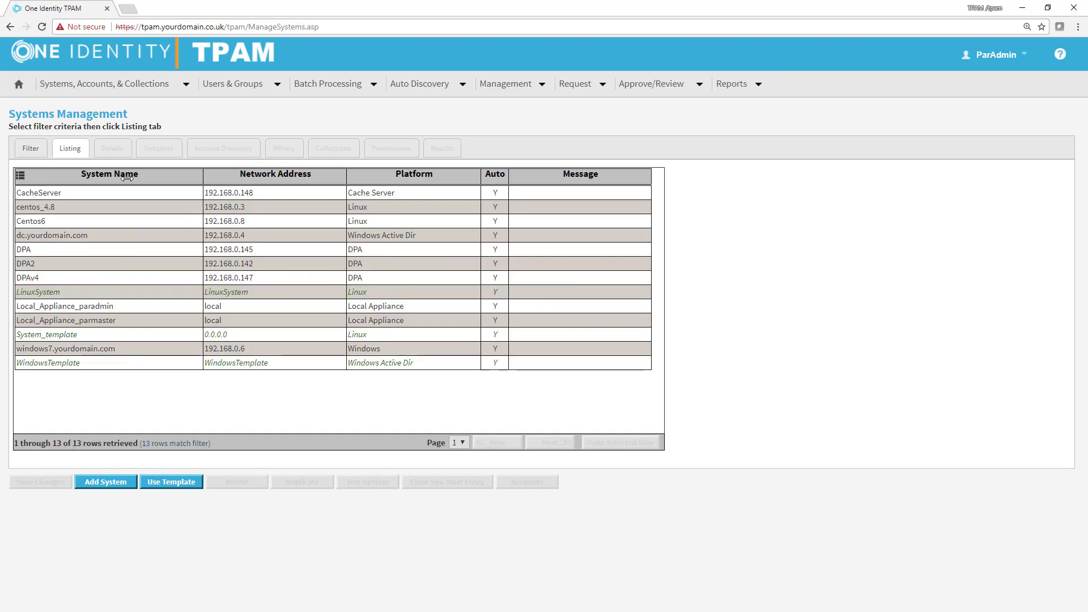
left_click(116, 235)
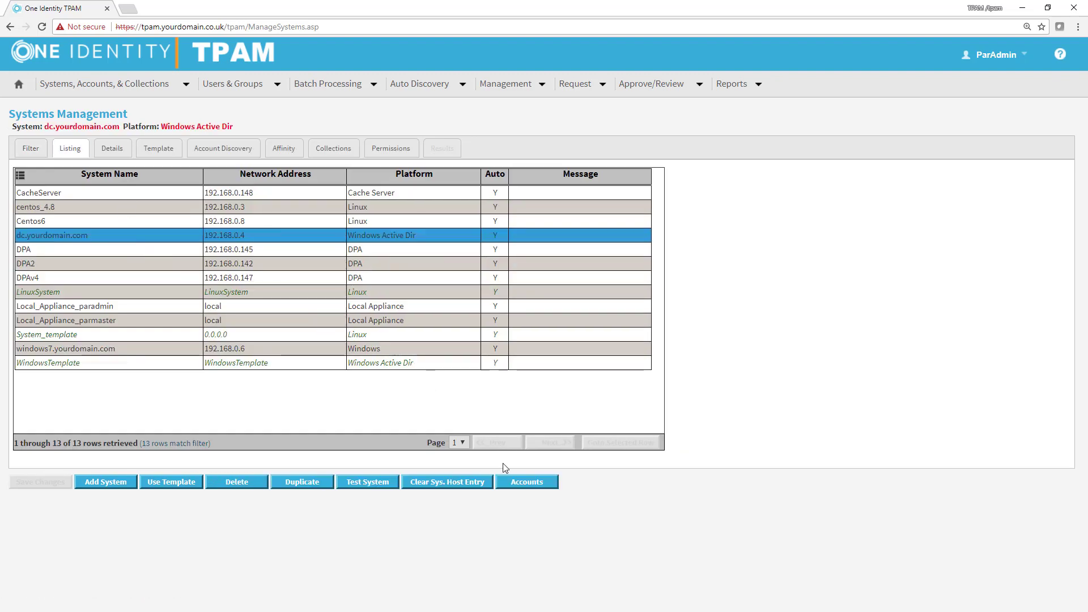
left_click(518, 483)
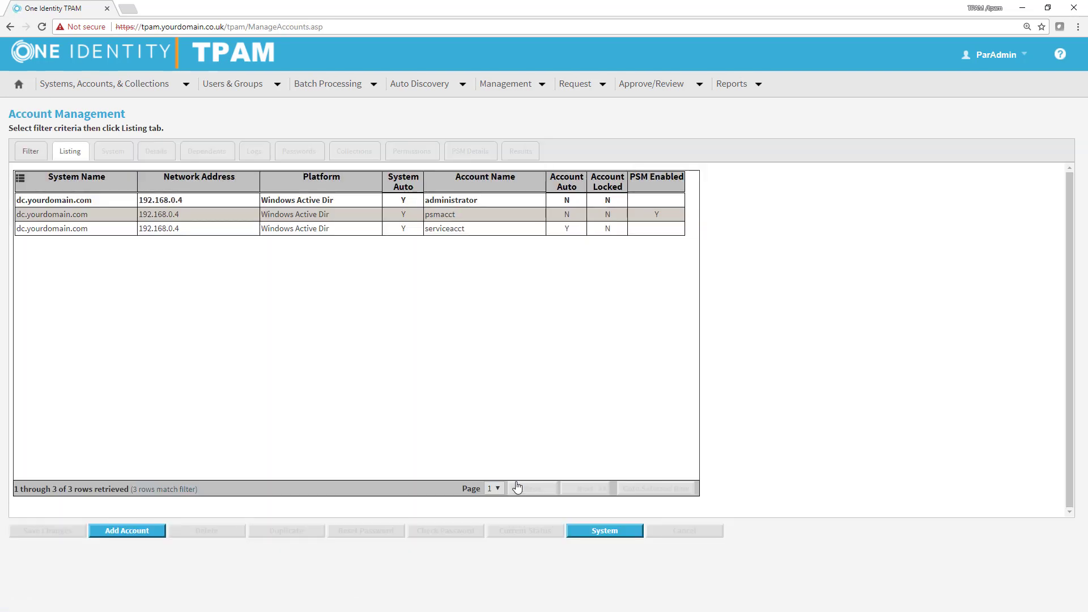
left_click(448, 230)
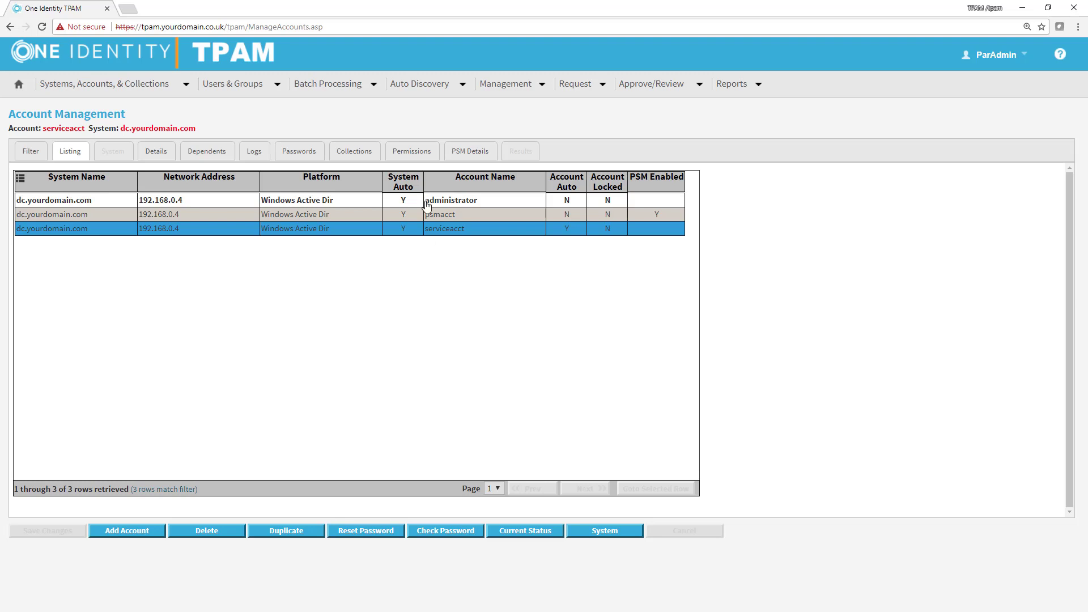
left_click(416, 161)
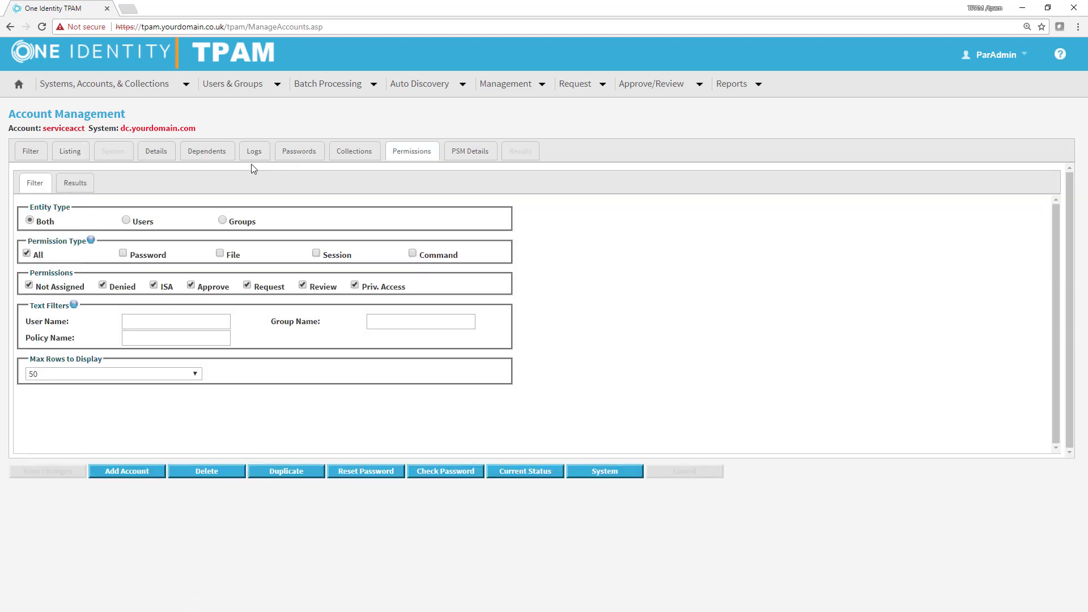
Step: Filter permissions for cliuser, give that user the ISA access policy, and save
left_click(173, 322)
type("cliuser")
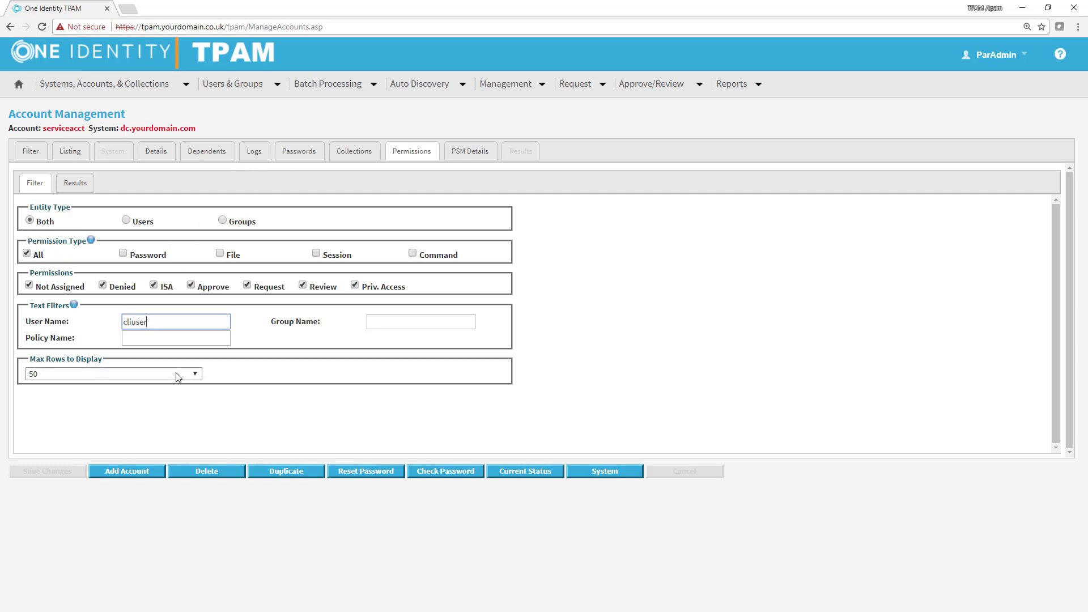
left_click(71, 183)
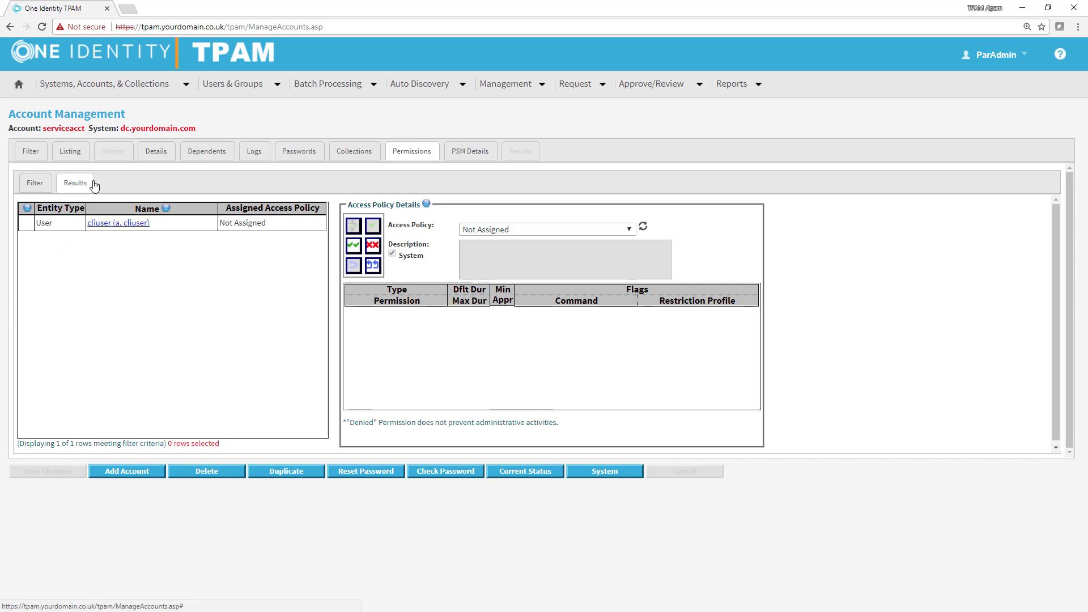
left_click(271, 225)
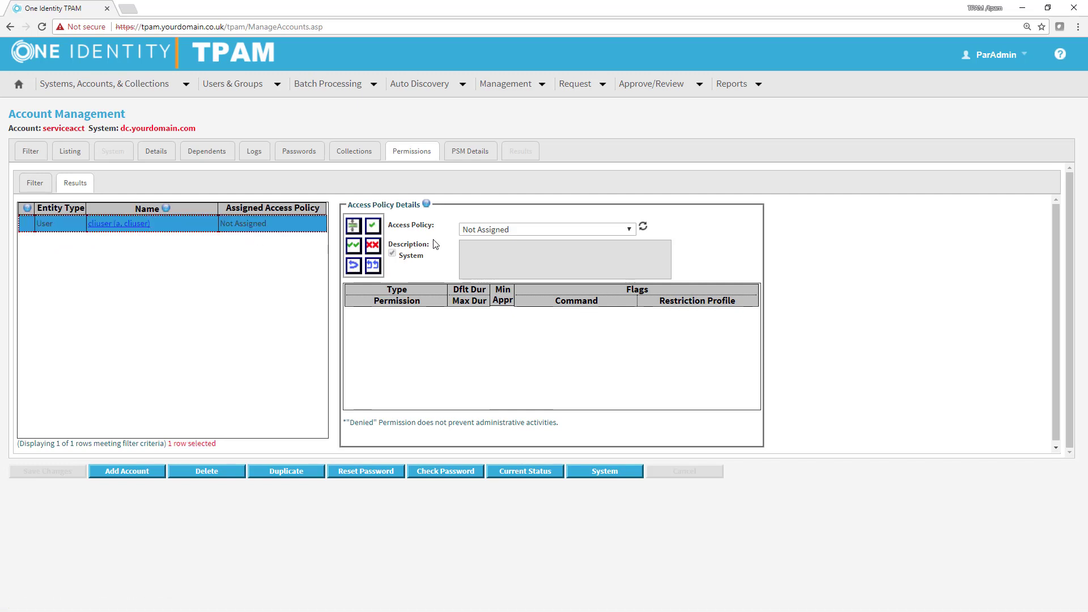
left_click(491, 230)
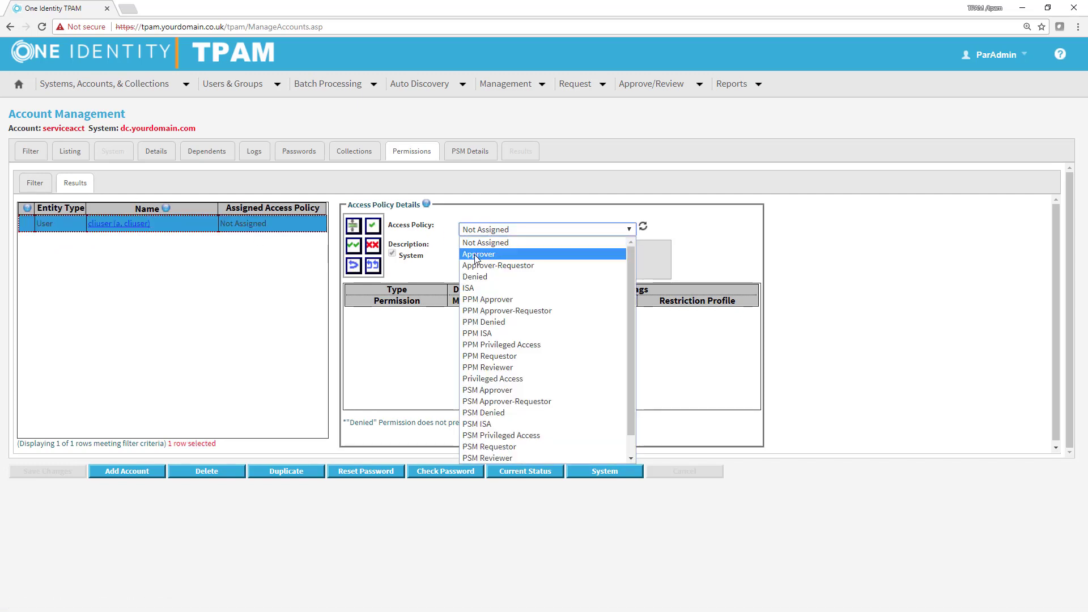
left_click(465, 286)
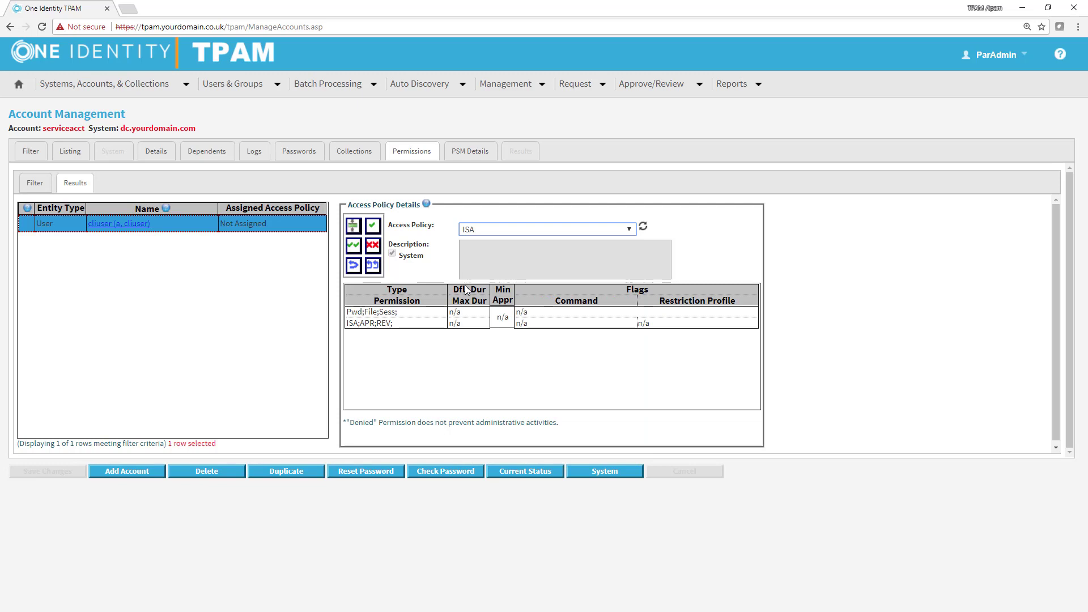
left_click(373, 227)
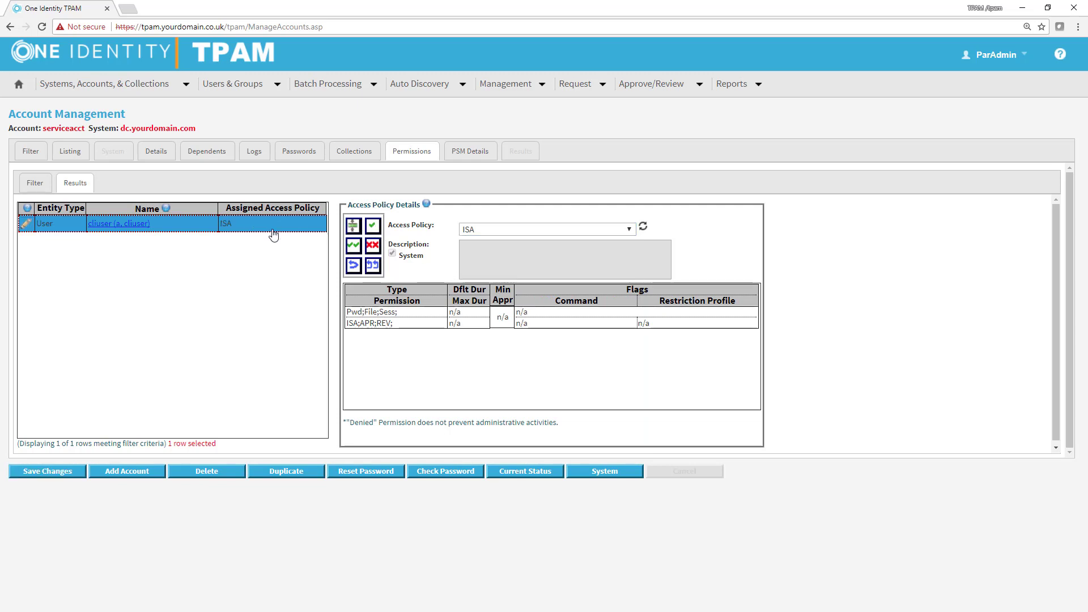
left_click(75, 474)
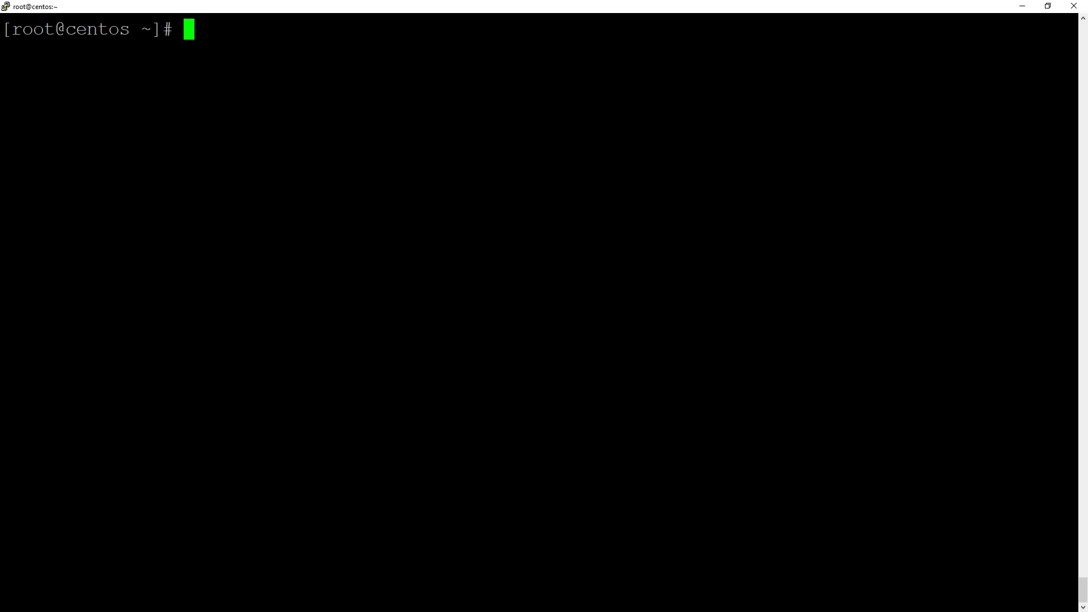
type("ssh -i /kley")
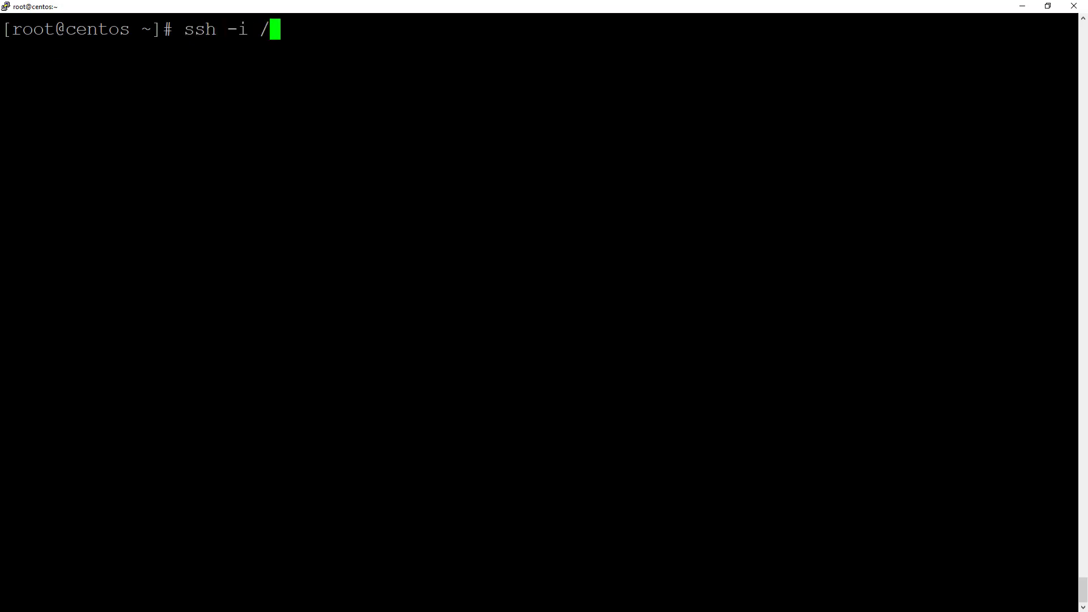
key("BackSpace")
key("BackSpace")
key("BackSpace")
type("ey")
key("Tab")
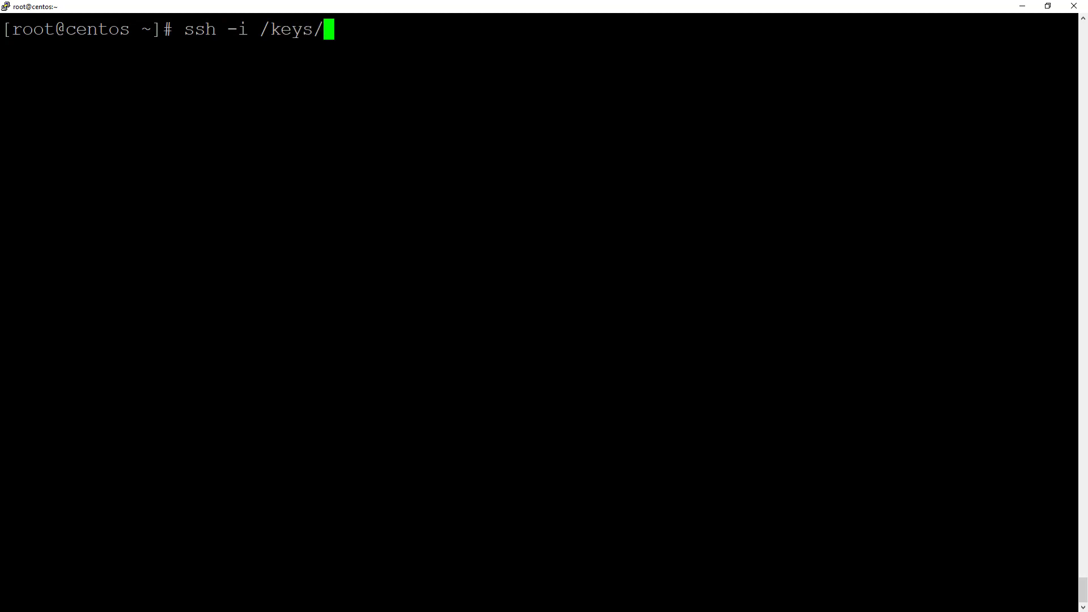
type("id")
key("Tab")
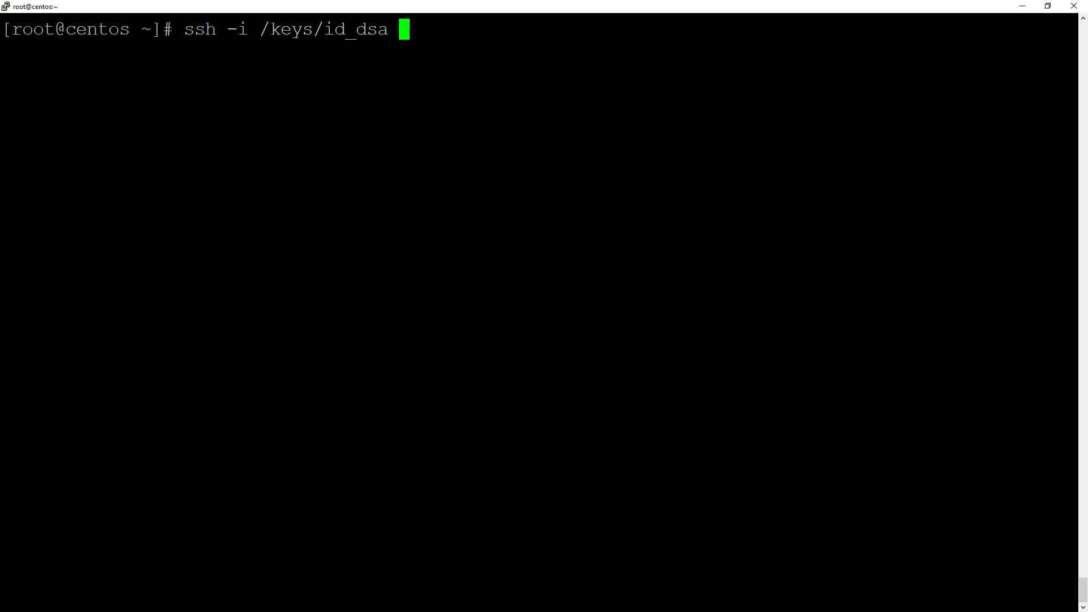
type("cliuser")
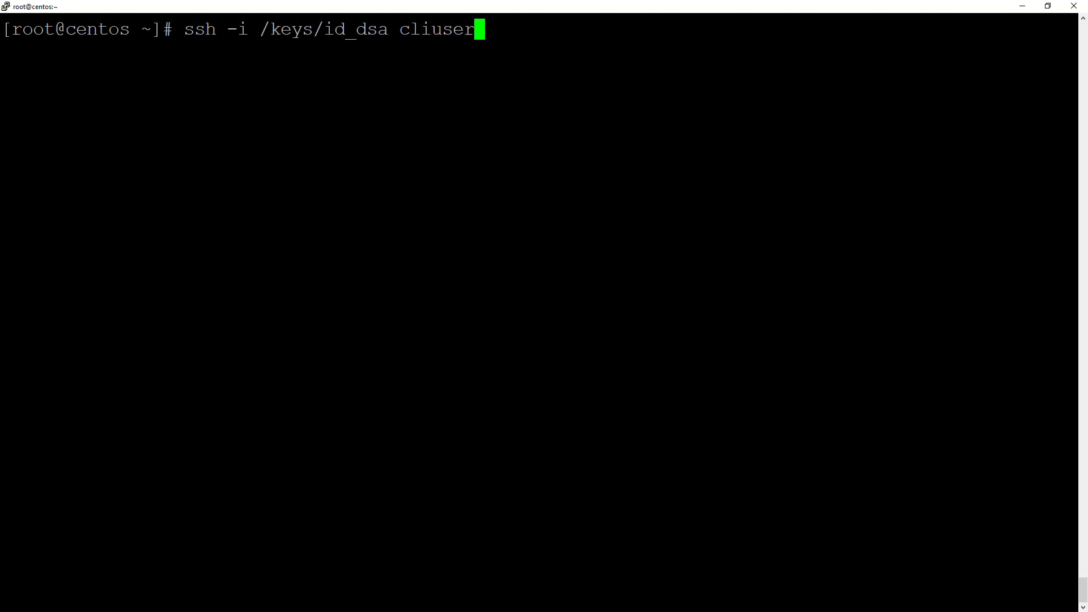
type("@1892.168.")
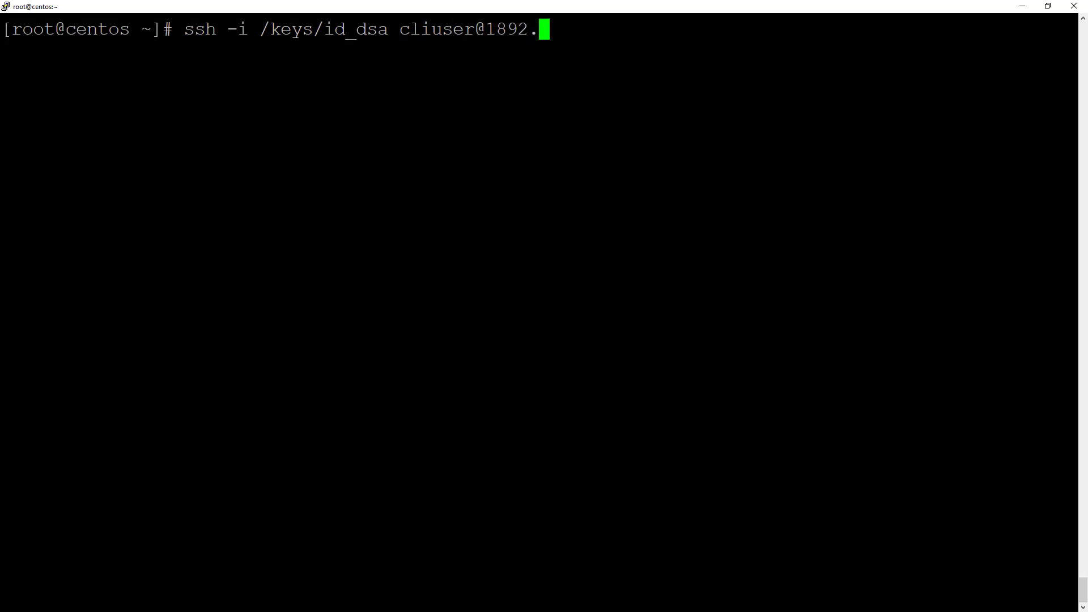
key("Left")
key("Left")
key("Left")
key("Left")
key("Left")
key("Left")
key("Left")
key("Left")
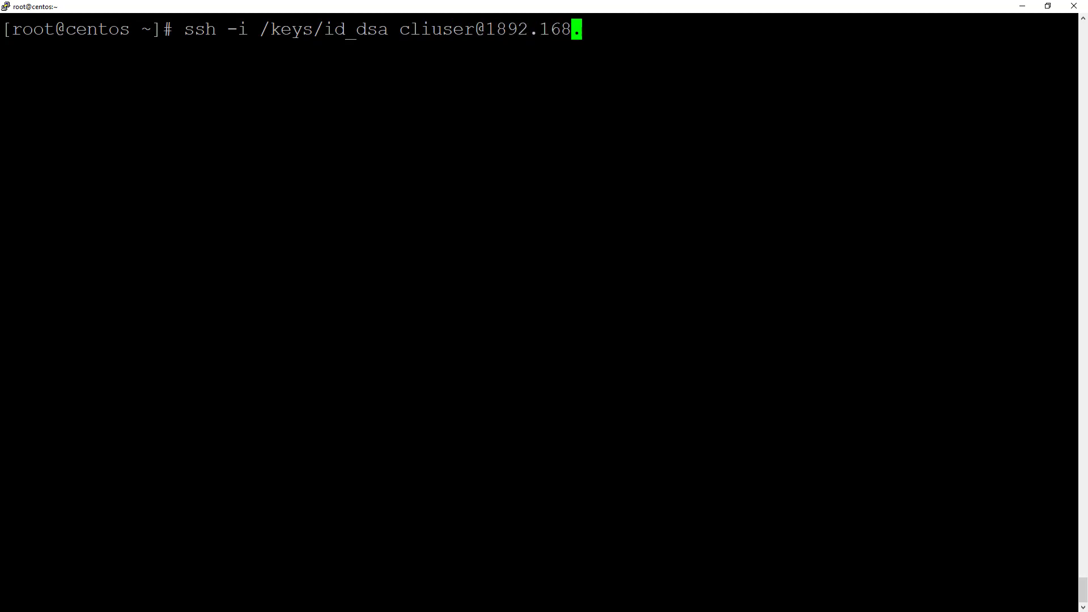
key("Delete")
key("End")
type("0")
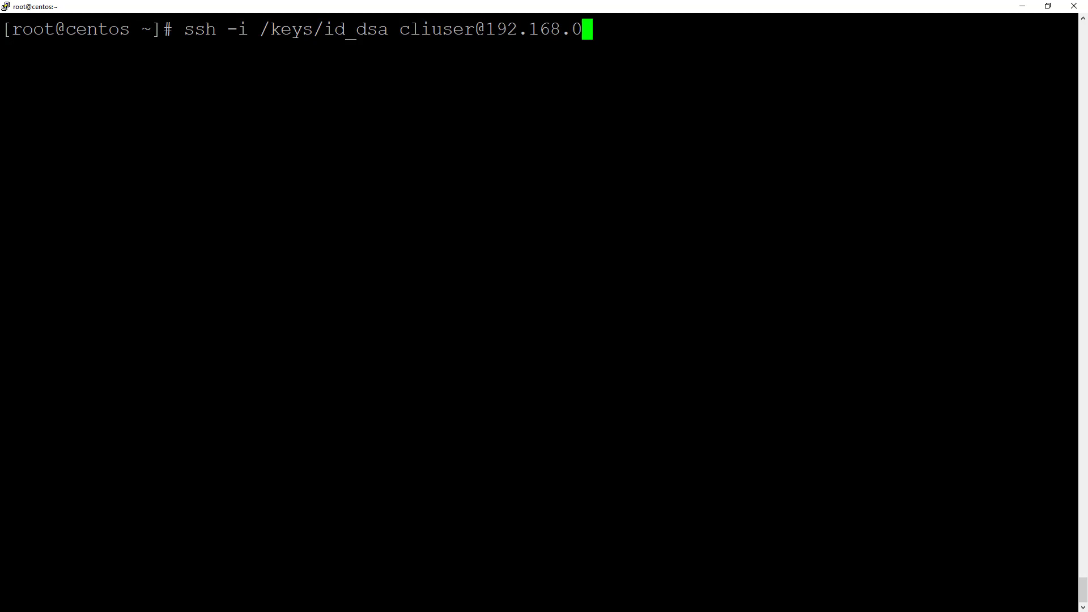
type(".143 help")
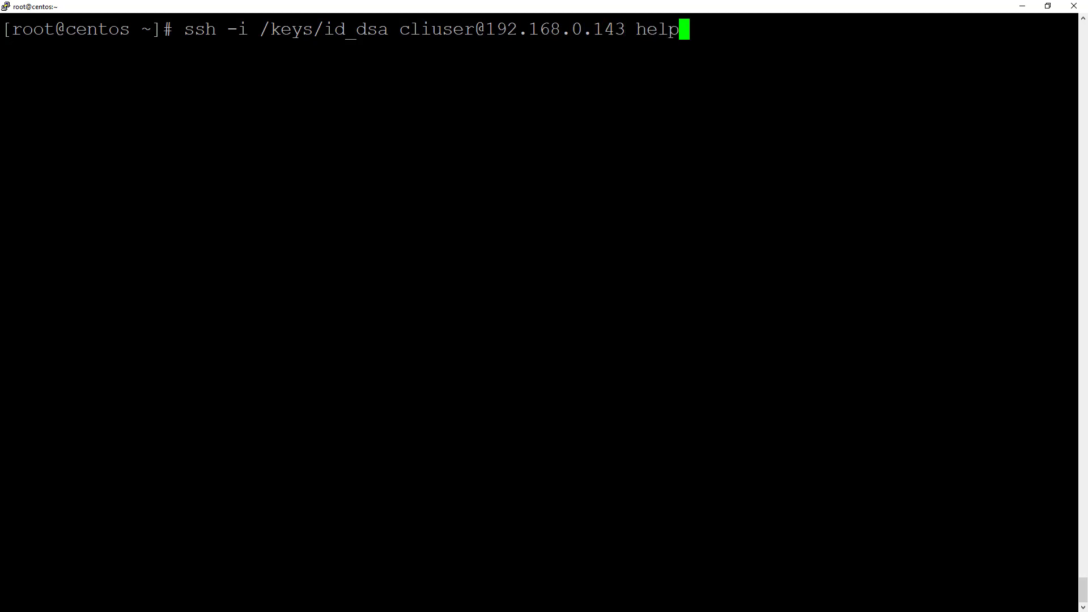
key("Return")
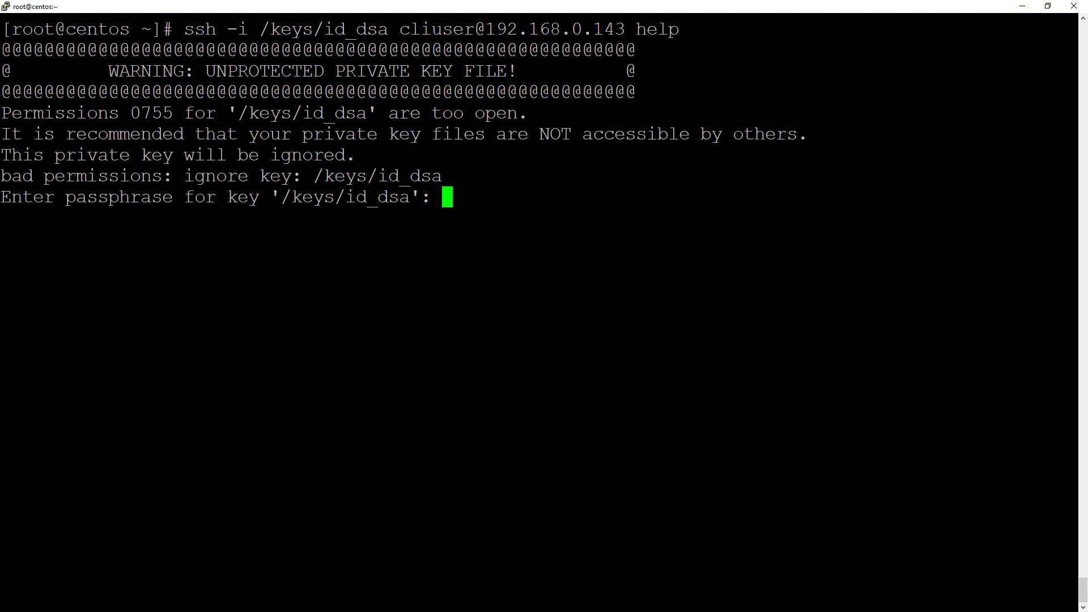
Step: Skip the passphrase, chmod 700 /keys/id_dsa, and rerun the ssh help command
left_click_drag(3, 49, 517, 173)
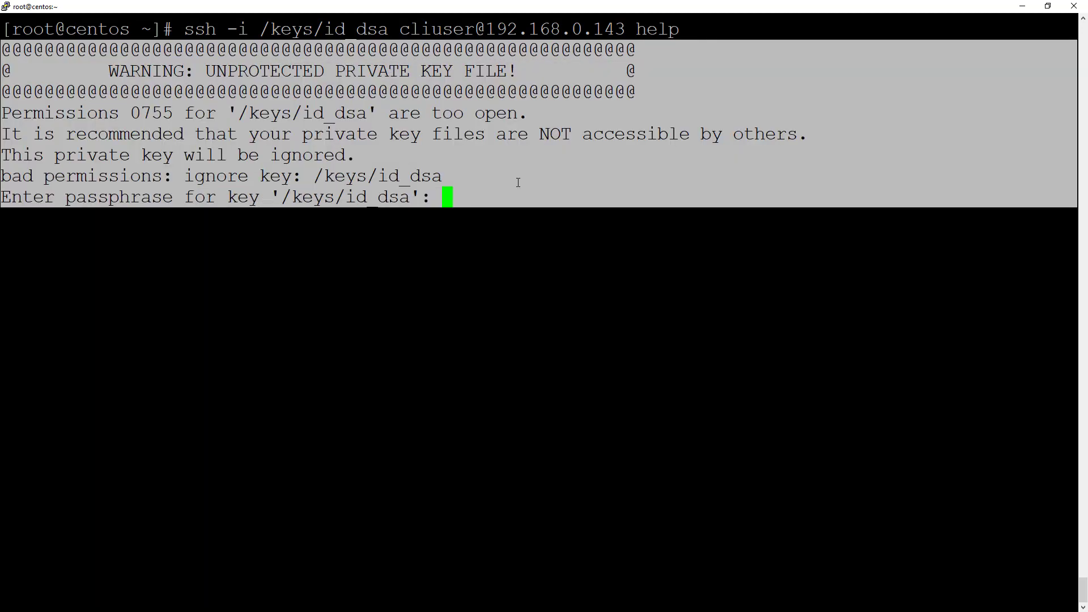
key("Return")
type("chmod ")
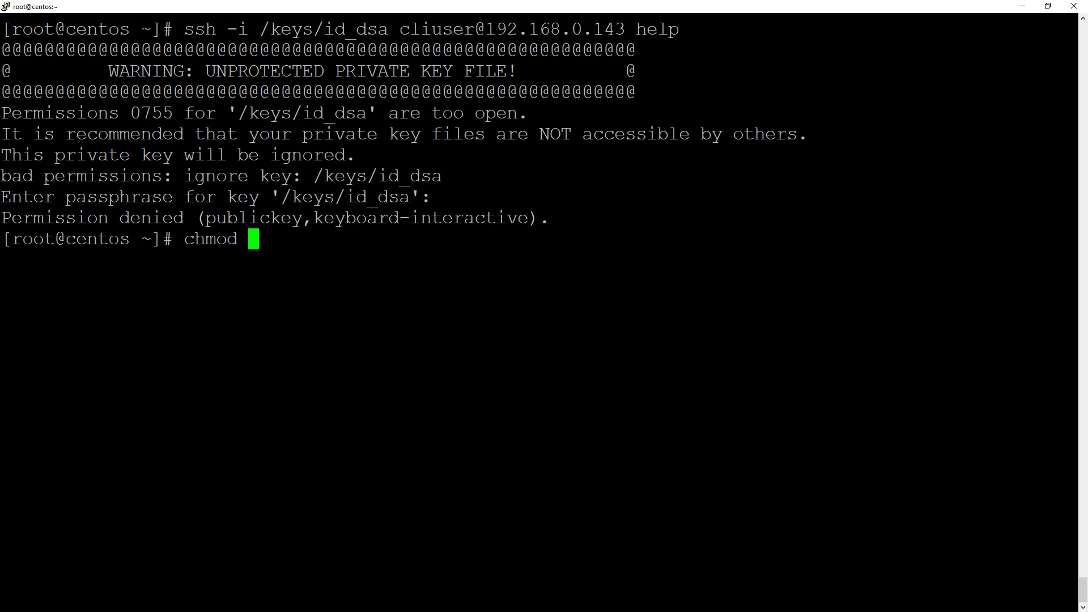
type("700 /keys/id_dsa")
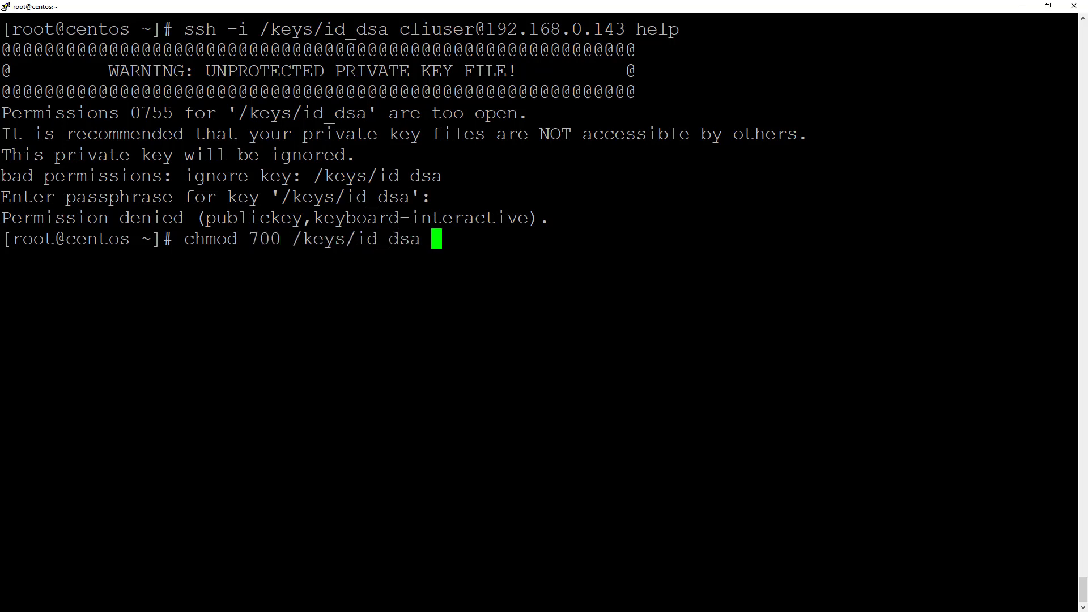
key("Return")
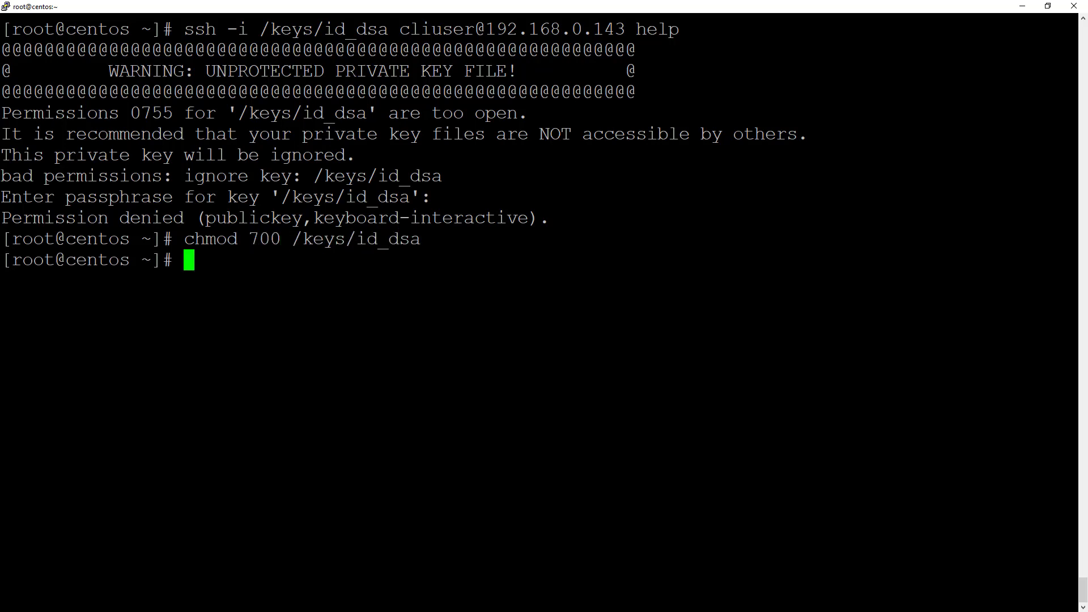
key("Up")
key("Up")
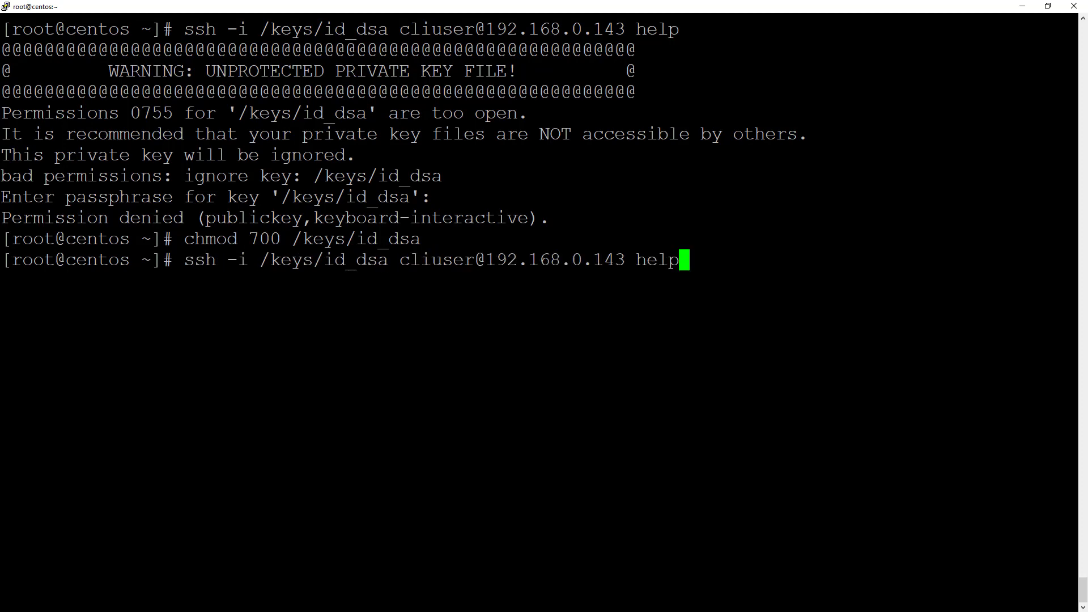
key("Return")
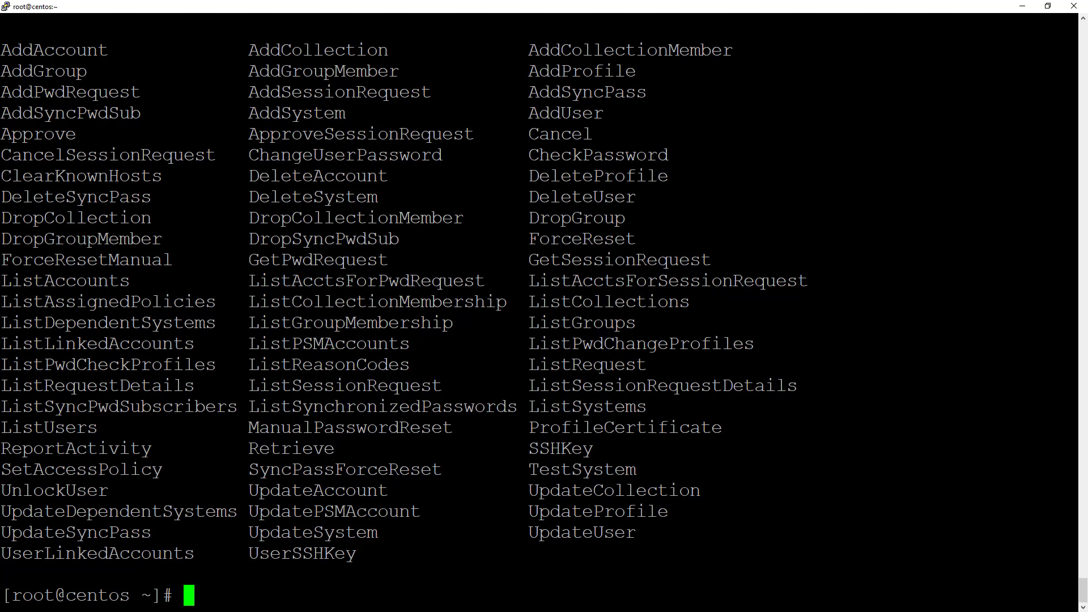
Step: Rerun the ssh command with Retrieve --help instead of help
double_click(284, 449)
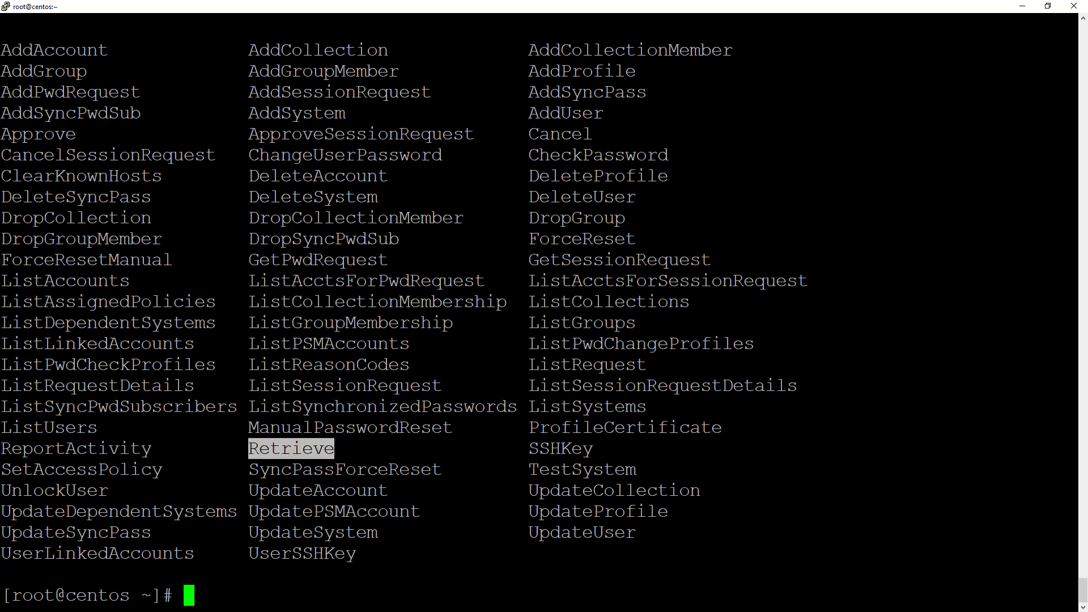
key("Up")
key("BackSpace")
key("BackSpace")
key("BackSpace")
key("BackSpace")
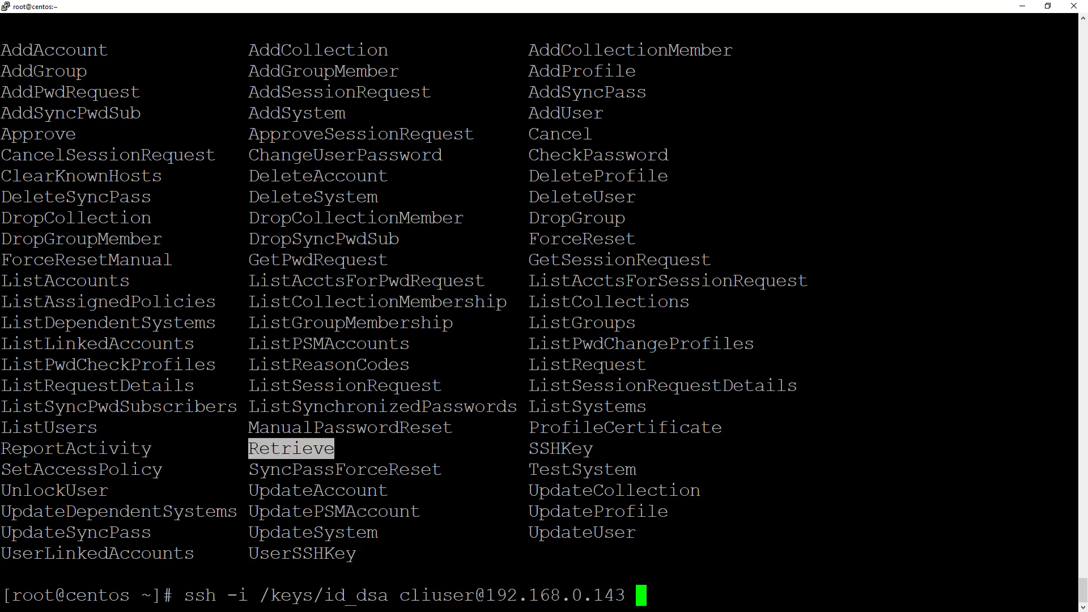
type("Retrieve ")
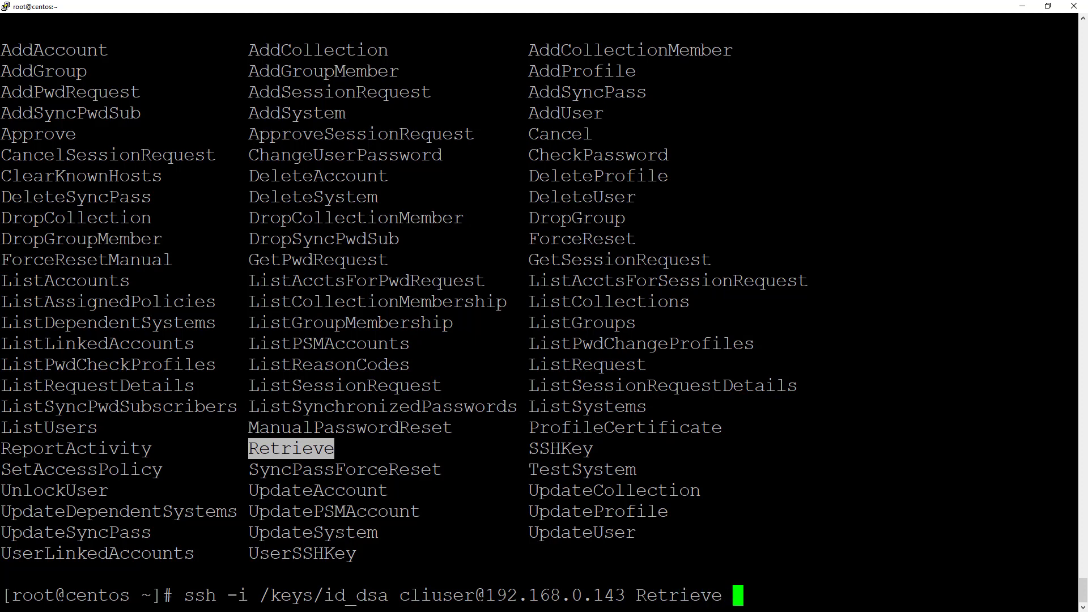
type("--help")
key("Return")
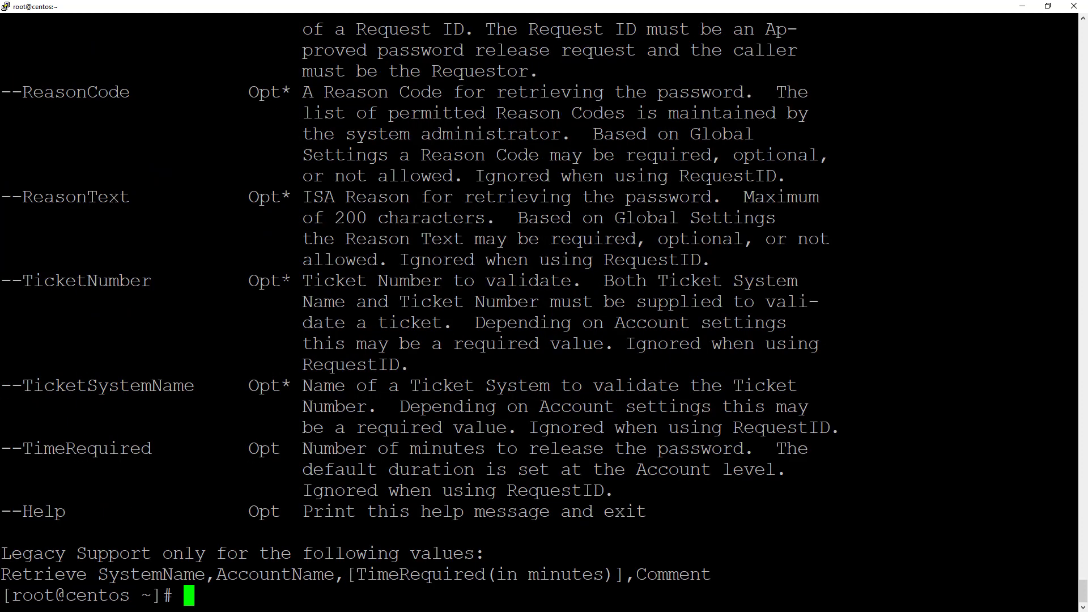
Step: Scroll up and highlight the SystemName and AccountName options in the output
scroll(544, 306, "up", 9)
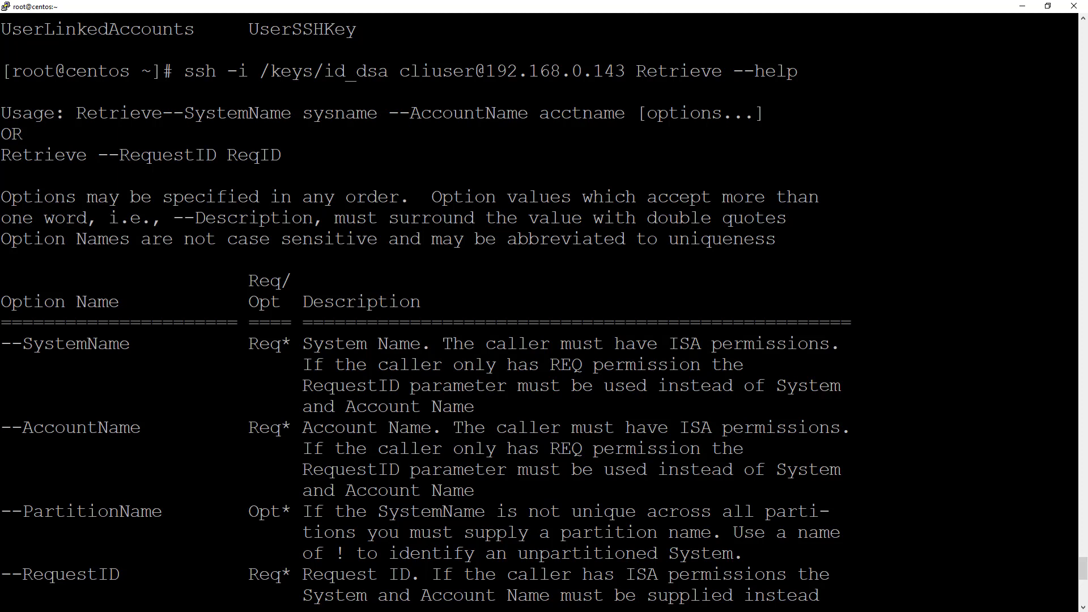
left_click_drag(23, 343, 130, 343)
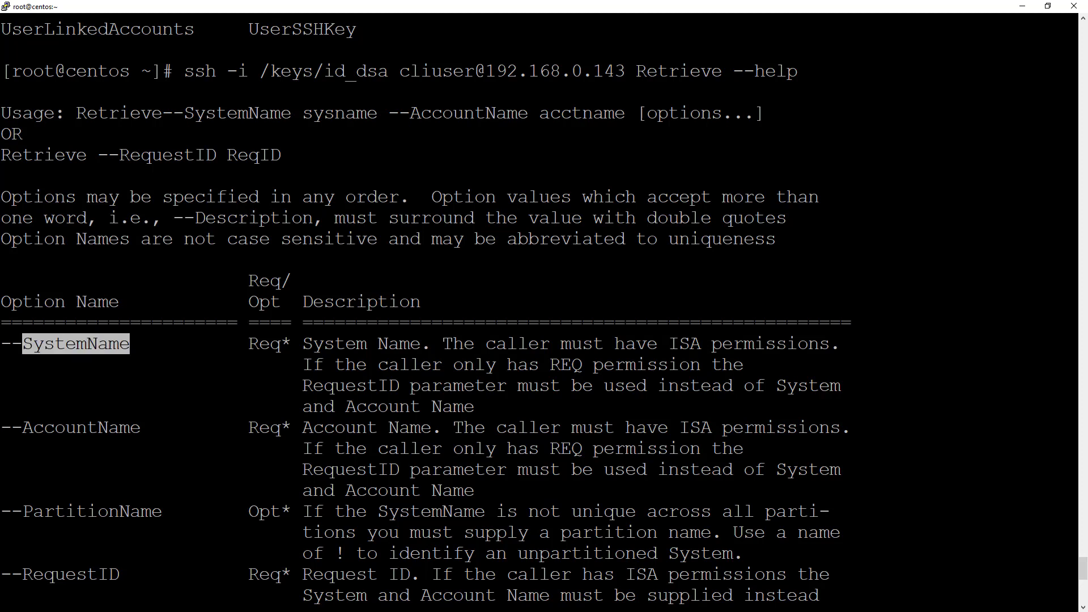
left_click_drag(23, 428, 139, 429)
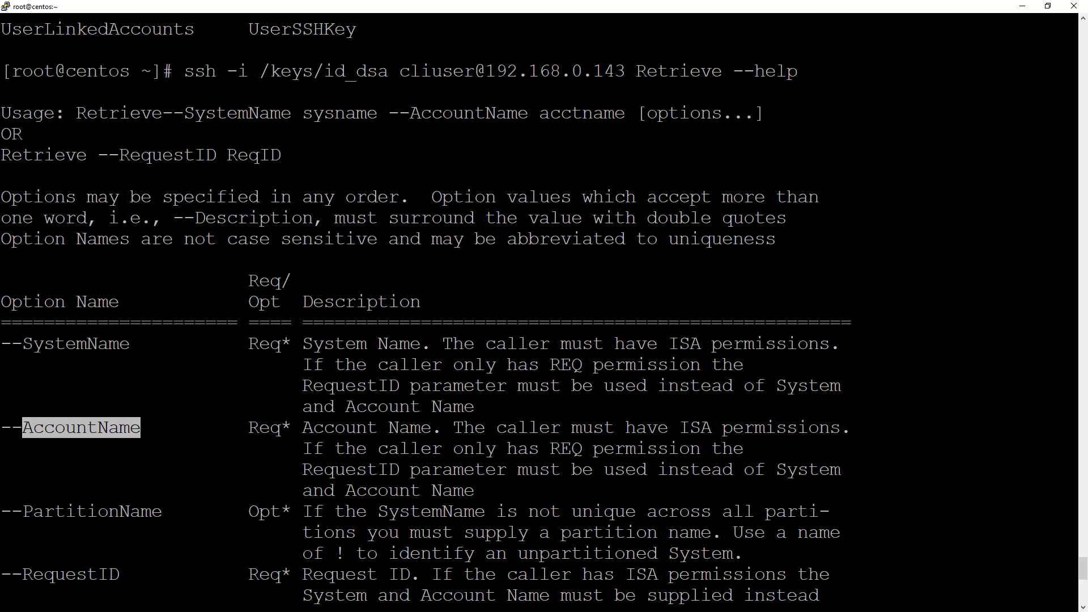
Step: Run Retrieve --Systemname dc.yourdomain.com --AcountName serviceacct, which fails on the misspelling
key("Return")
key("Up")
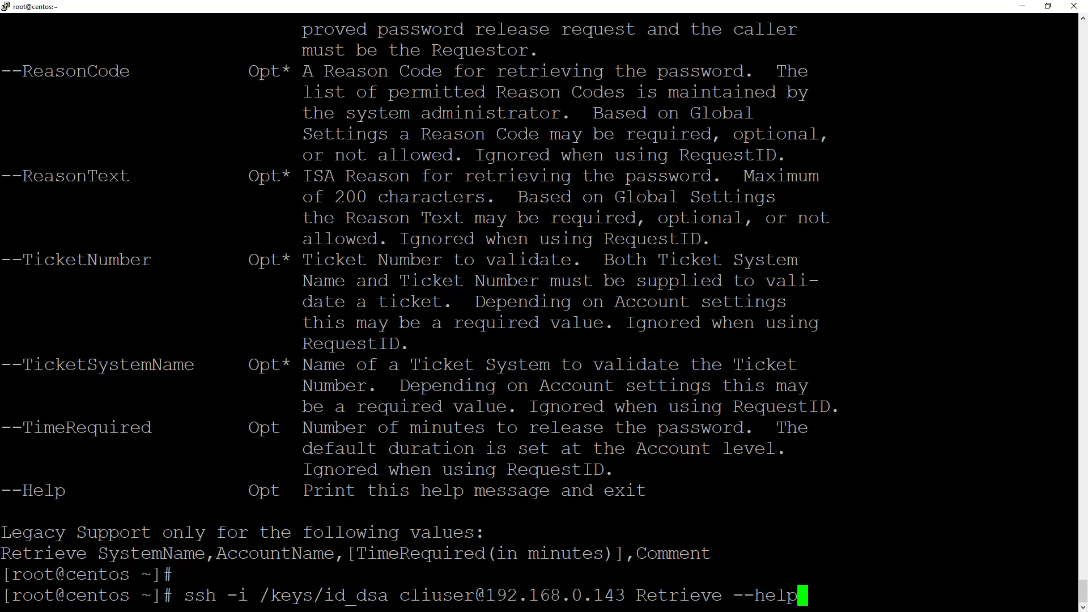
key("BackSpace")
key("BackSpace")
key("BackSpace")
key("BackSpace")
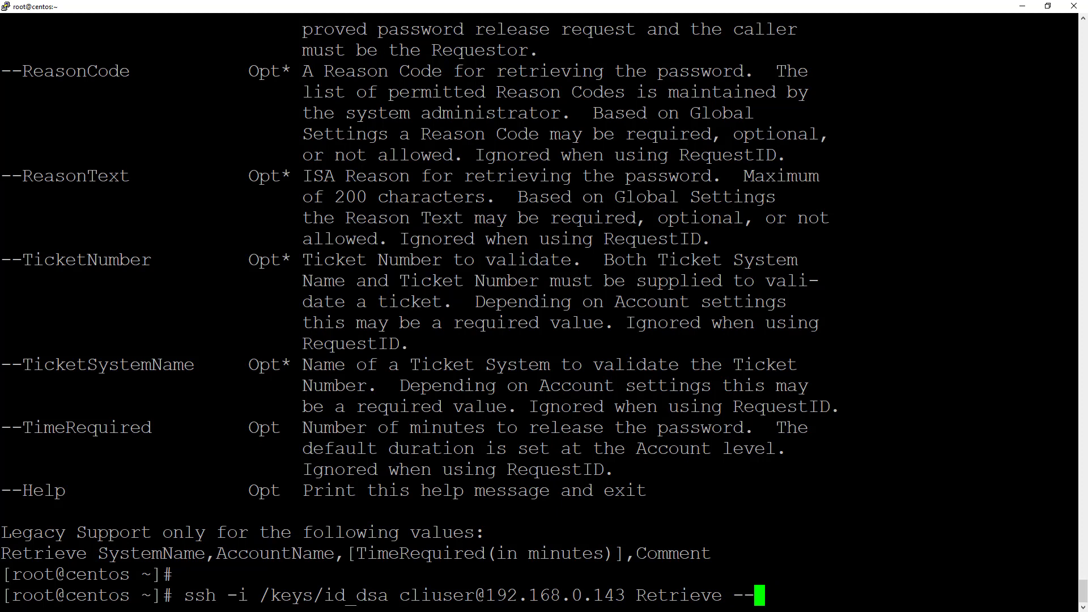
type("Systemn")
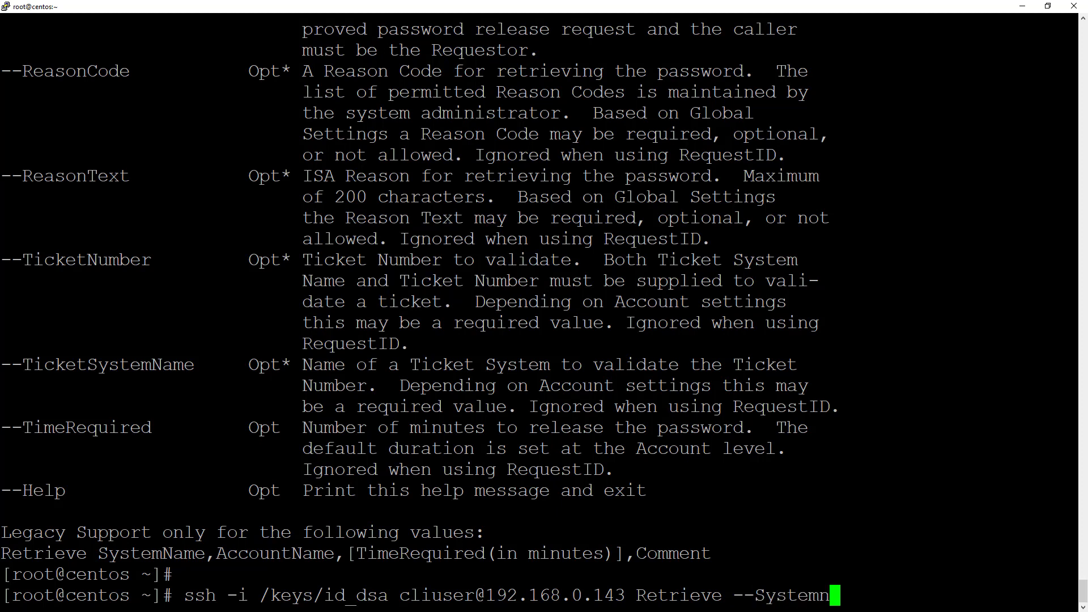
type("ame dc.yourdomain.com --")
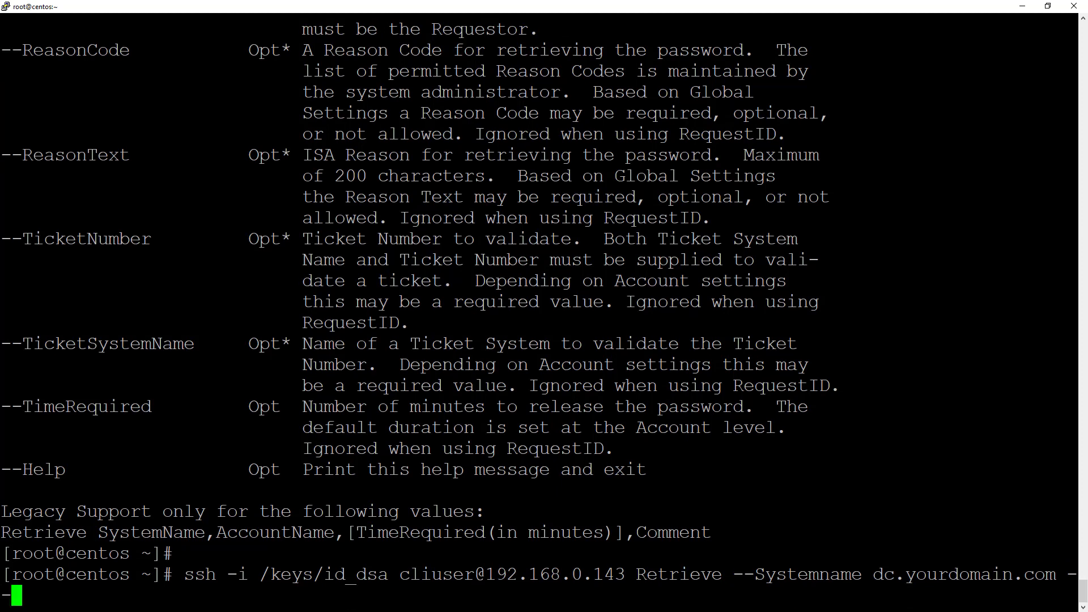
type("AcountName serviceacct")
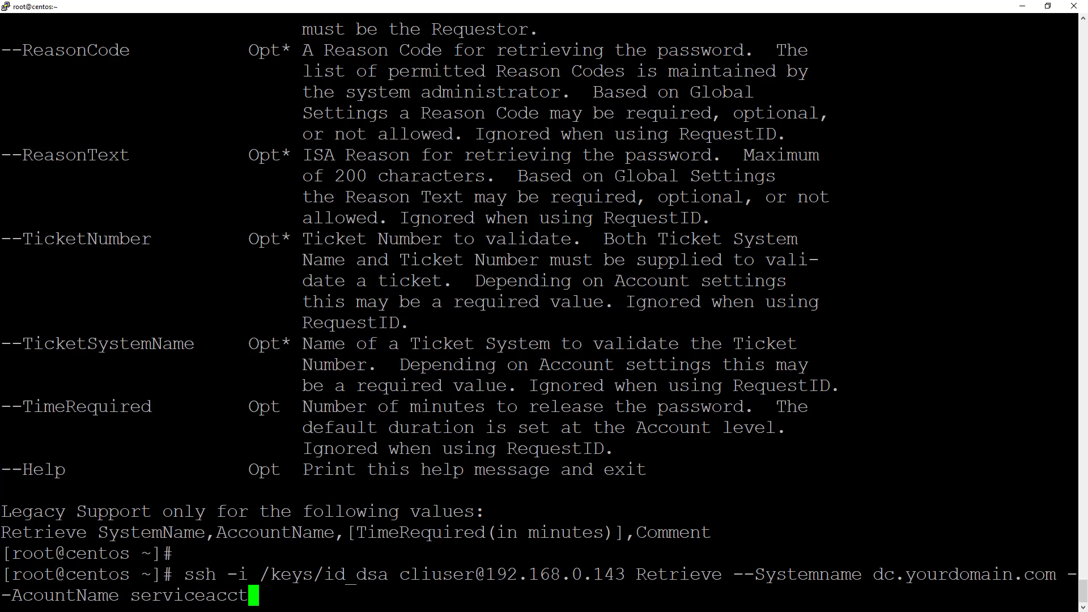
key("Return")
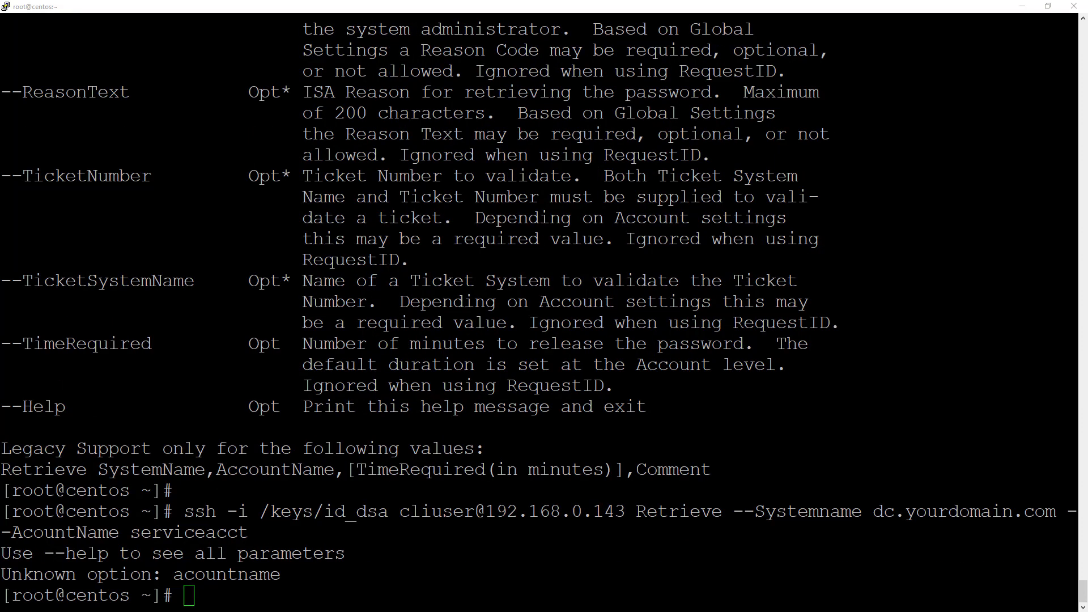
Step: Correct AcountName to AccountName and rerun the Retrieve command
key("alt+Tab")
key("Up")
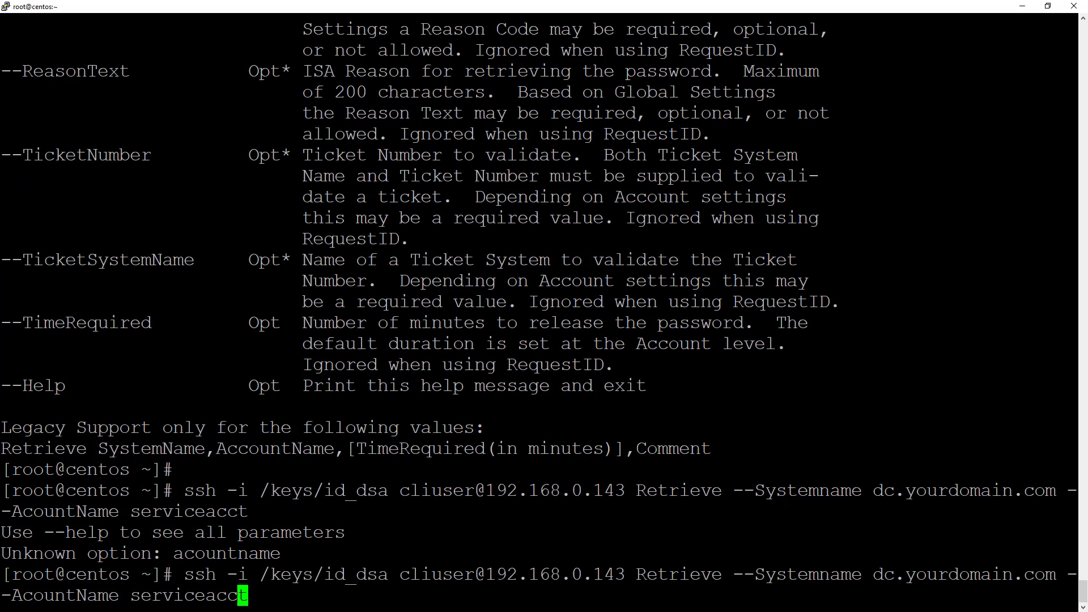
key("Left")
key("Left")
key("Left")
key("Left")
key("Left")
key("Left")
key("Left")
key("Left")
key("Left")
key("Left")
key("Left")
key("Left")
key("Left")
key("Left")
key("Left")
key("Left")
key("Left")
key("Left")
key("Left")
key("Left")
type("c")
key("Return")
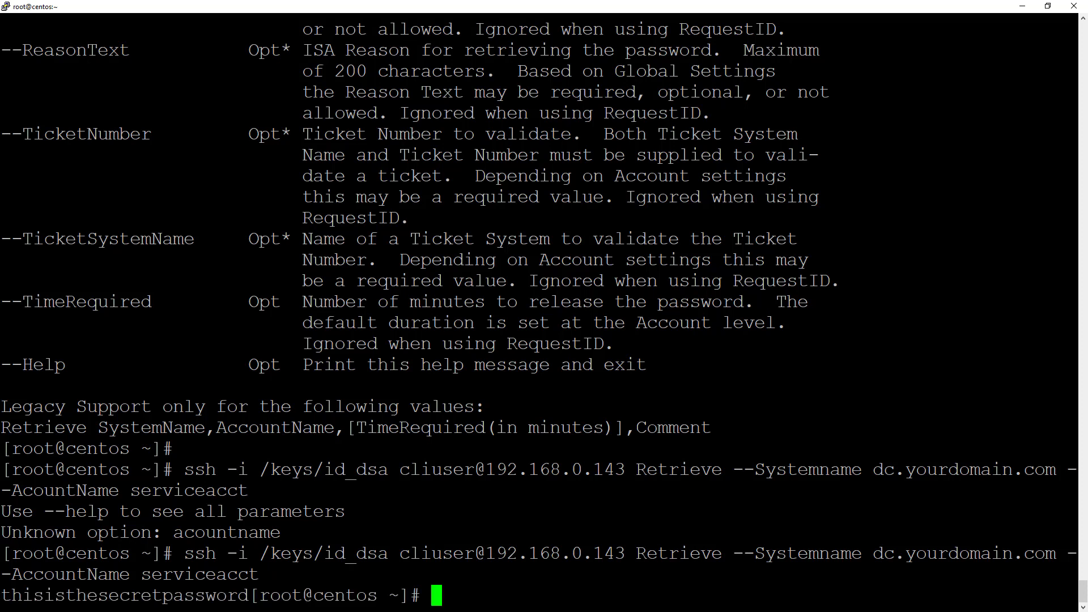
Step: Highlight the retrieved password, then rerun Retrieve for anotheracct instead of serviceacct
left_click_drag(1, 595, 245, 596)
key("Up")
key("BackSpace")
key("BackSpace")
key("BackSpace")
key("BackSpace")
key("BackSpace")
key("BackSpace")
key("BackSpace")
key("BackSpace")
key("BackSpace")
key("BackSpace")
key("BackSpace")
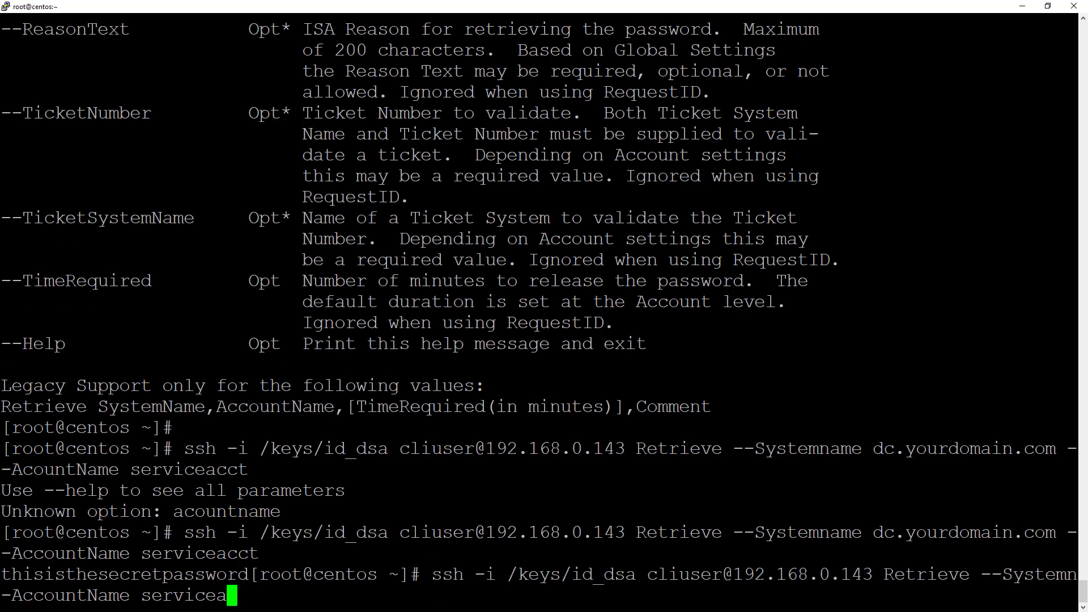
type("anotheracct")
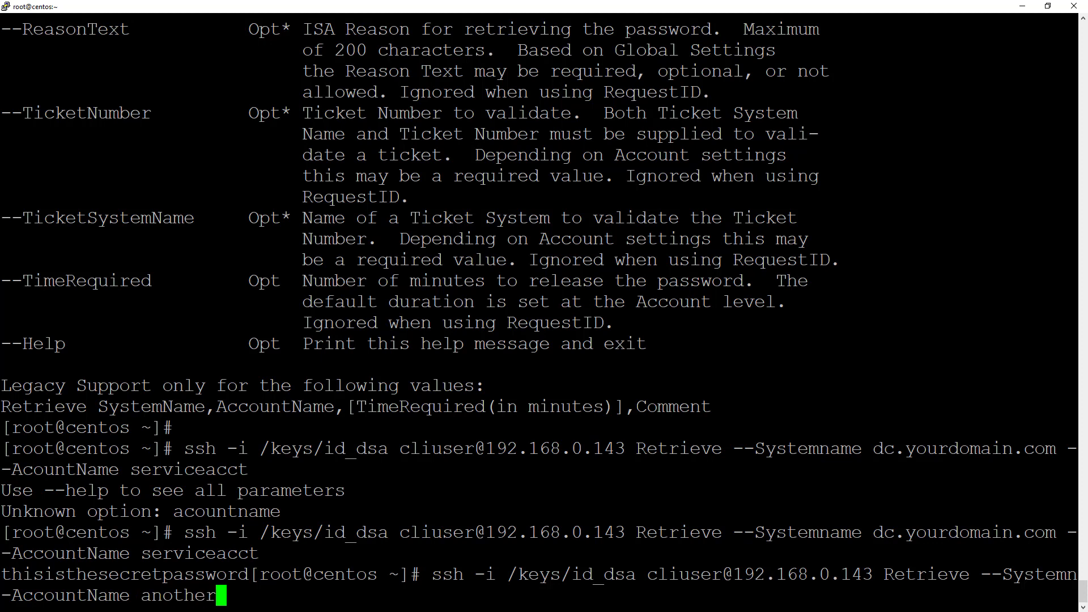
key("Return")
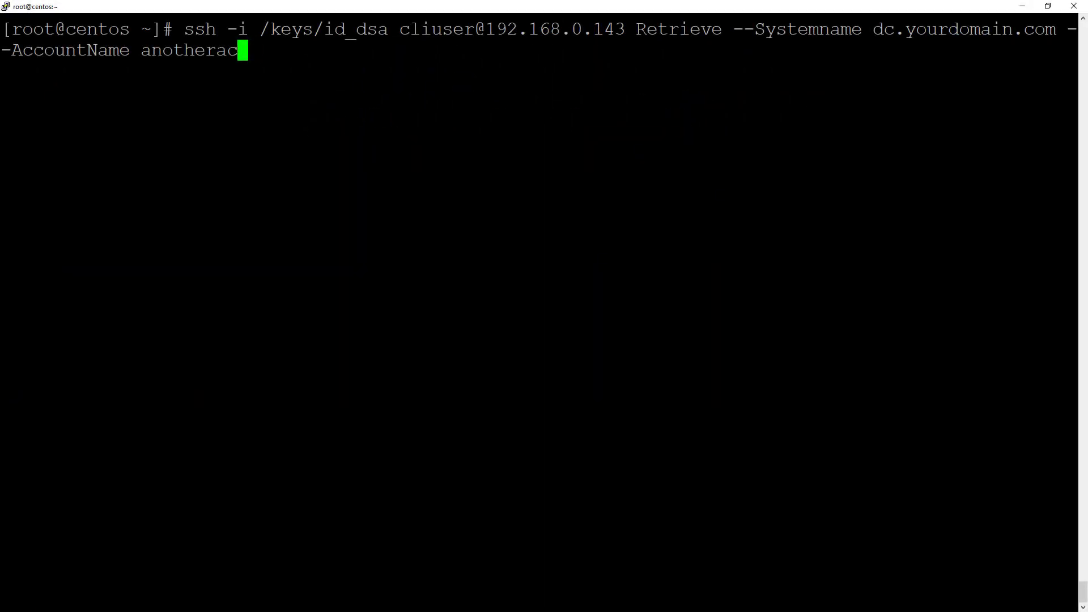
Step: Change the command to an ssh help call as cliUser to 192.168.0.143 and run it
key("BackSpace")
key("BackSpace")
key("BackSpace")
key("BackSpace")
key("BackSpace")
key("BackSpace")
key("BackSpace")
key("BackSpace")
key("BackSpace")
key("BackSpace")
key("BackSpace")
key("BackSpace")
key("BackSpace")
key("BackSpace")
key("BackSpace")
key("BackSpace")
key("BackSpace")
key("BackSpace")
key("BackSpace")
key("BackSpace")
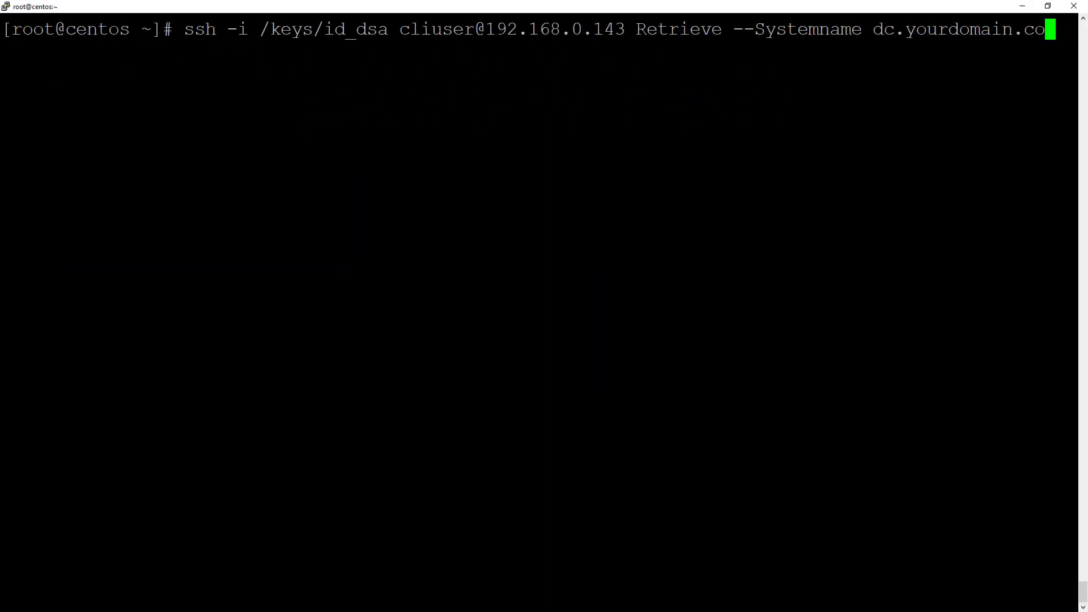
key("BackSpace")
key("BackSpace")
key("BackSpace")
key("BackSpace")
key("BackSpace")
key("BackSpace")
key("BackSpace")
key("BackSpace")
key("BackSpace")
key("BackSpace")
key("BackSpace")
key("BackSpace")
key("BackSpace")
key("BackSpace")
key("BackSpace")
key("BackSpace")
key("BackSpace")
key("BackSpace")
key("BackSpace")
key("BackSpace")
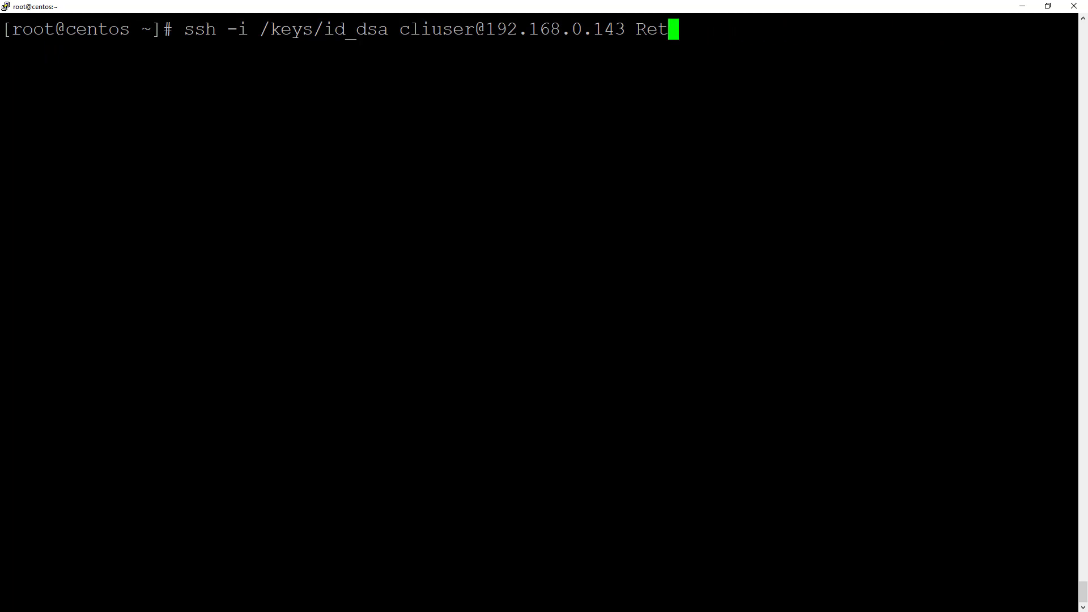
key("BackSpace")
key("BackSpace")
key("BackSpace")
key("BackSpace")
type("help")
key("Left")
key("Left")
key("Left")
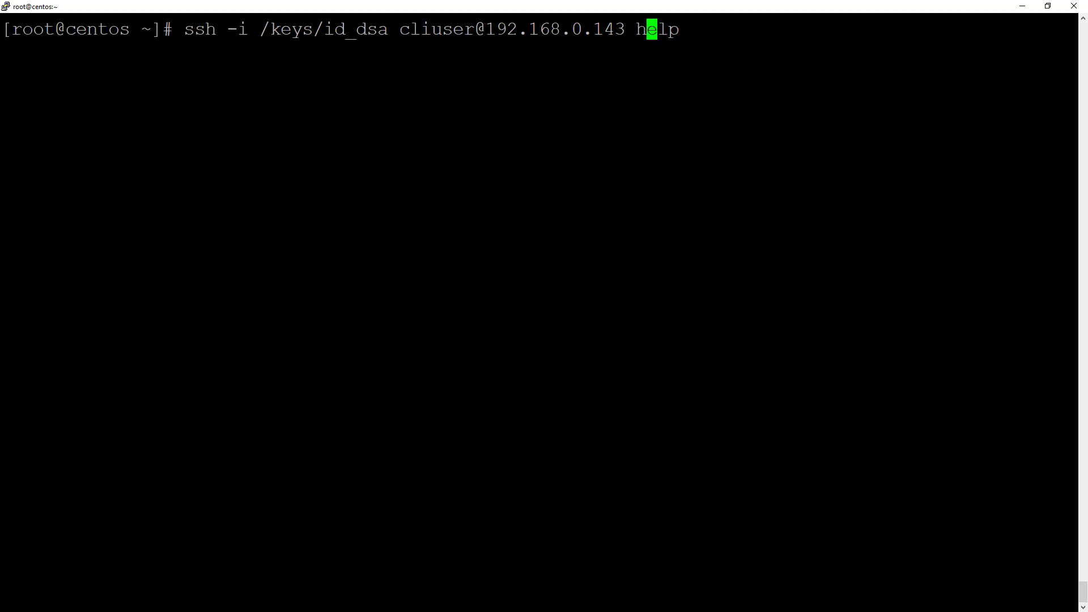
key("Left")
key("Left")
key("Left")
key("Left")
key("Left")
key("Left")
key("Left")
key("Left")
key("Left")
key("Left")
key("Left")
key("Left")
key("Left")
key("Left")
key("Left")
key("Left")
key("Left")
key("Left")
key("Left")
key("BackSpace")
type("U")
key("Return")
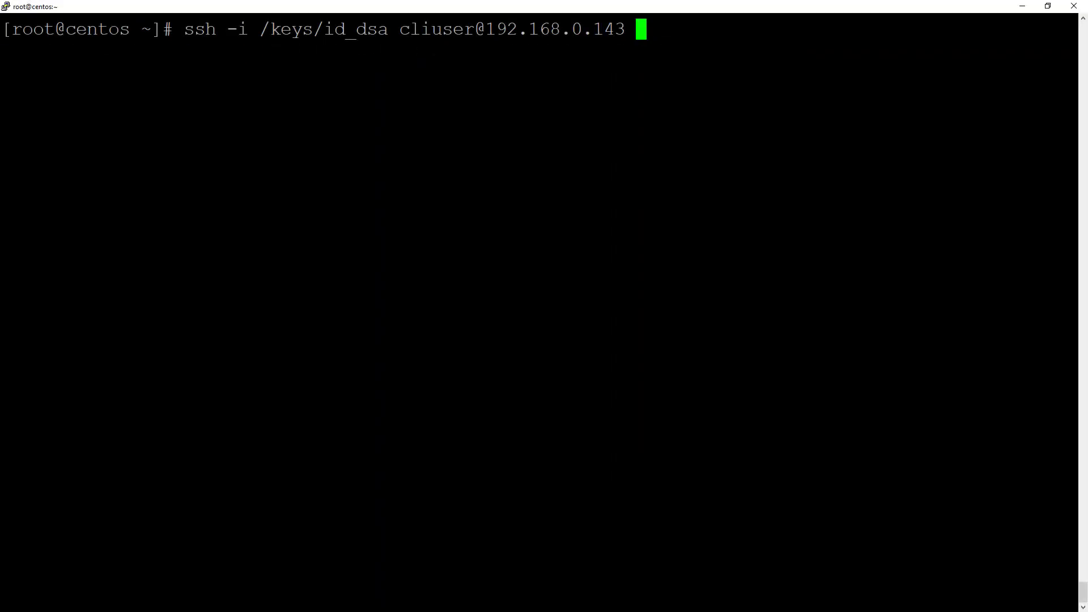
Step: Append 'TestSystem --systemname dc.yourdomain.com' to the cliuser ssh command to test the system
type("TestSy")
key("BackSpace")
type("tS")
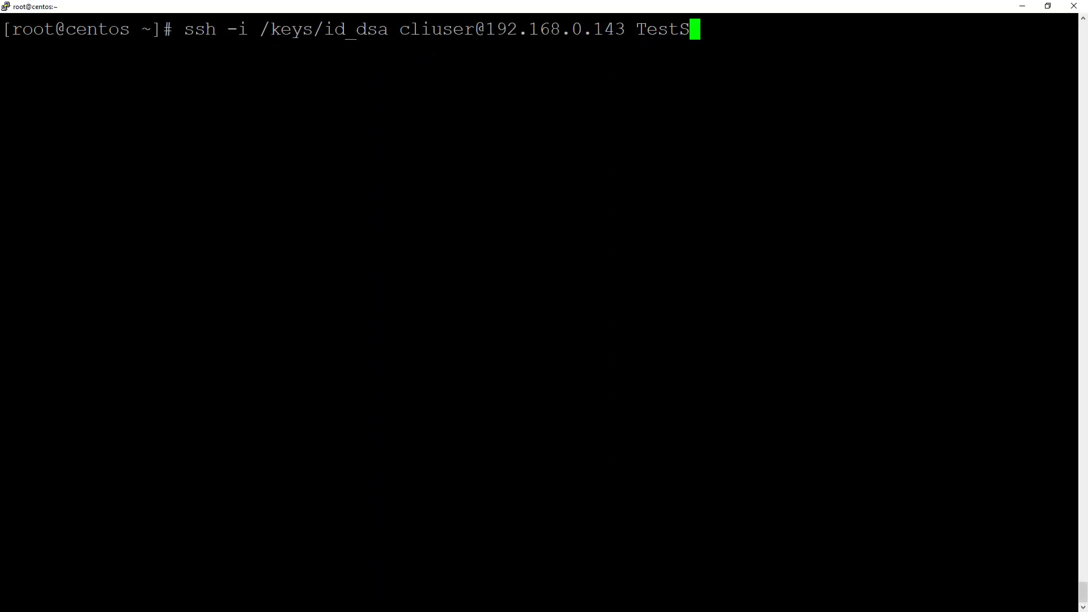
type("ystem --syste")
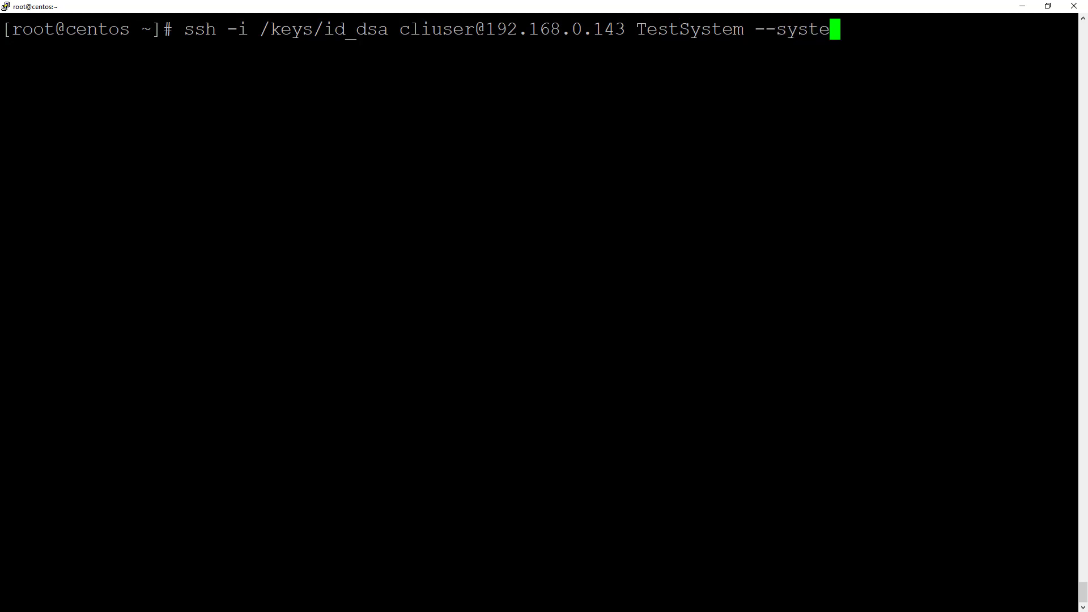
type("mname dc.your")
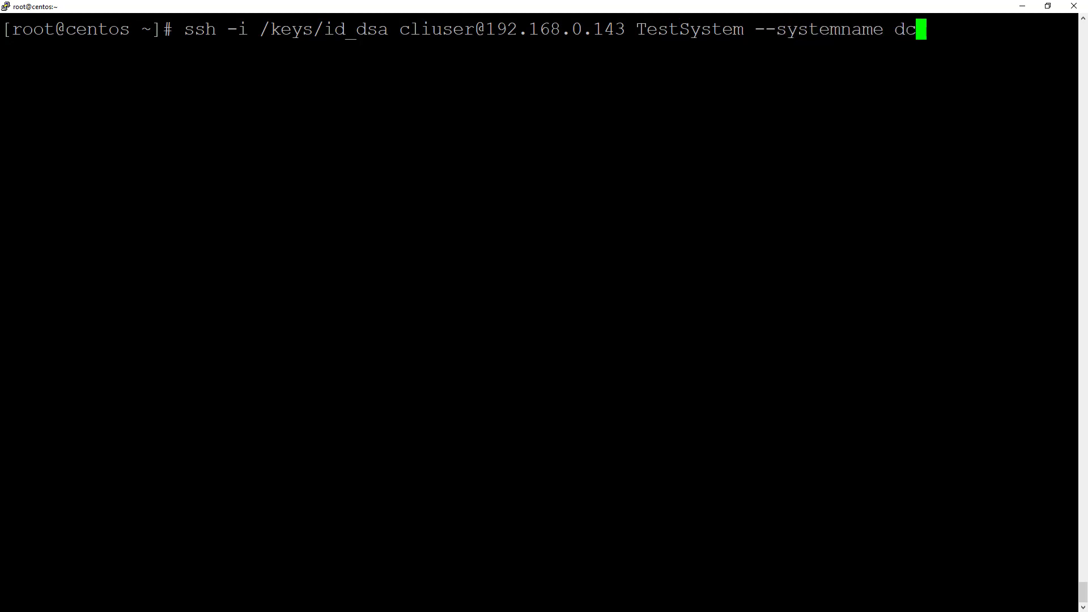
type("domain.com")
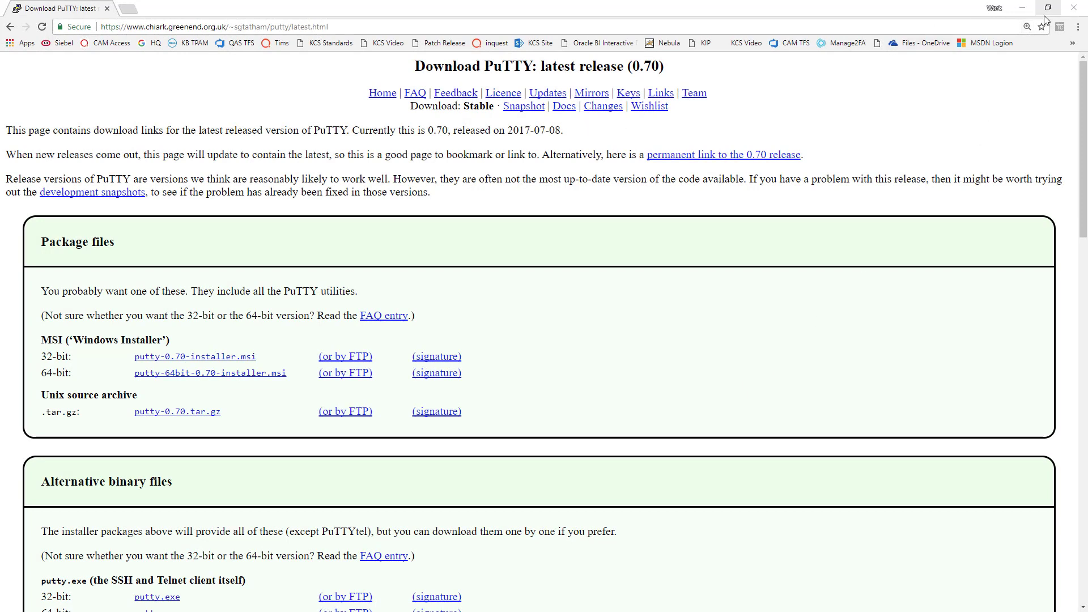
Step: Minimise Chrome's PuTTY download page to show the Putty folder with id_dsa and puttygen.exe
left_click(1024, 13)
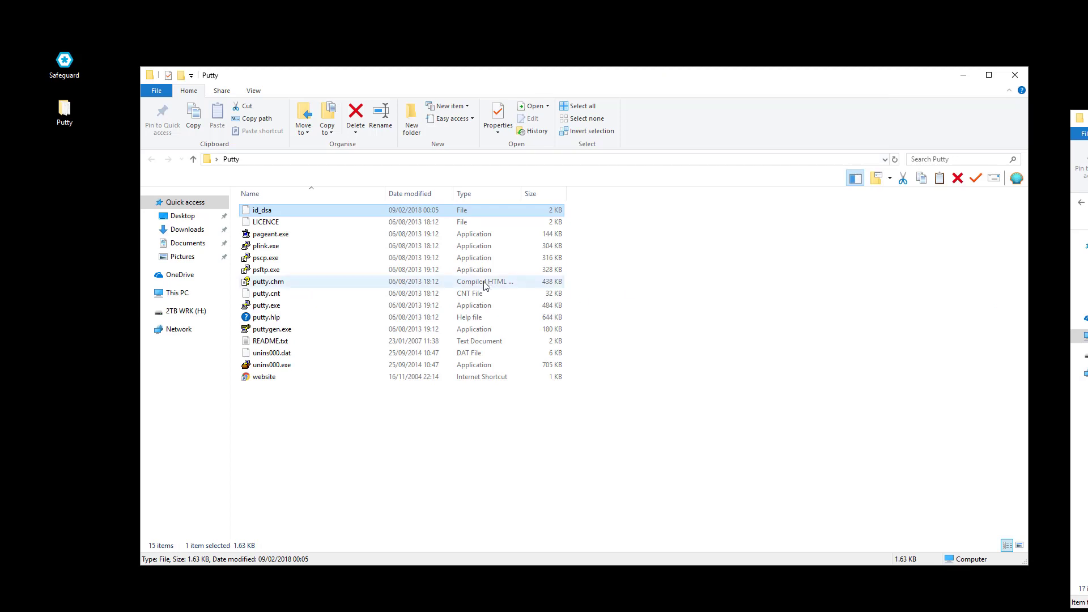
Step: Import the id_dsa OpenSSH private key into PuTTYgen, listing all file types
double_click(426, 330)
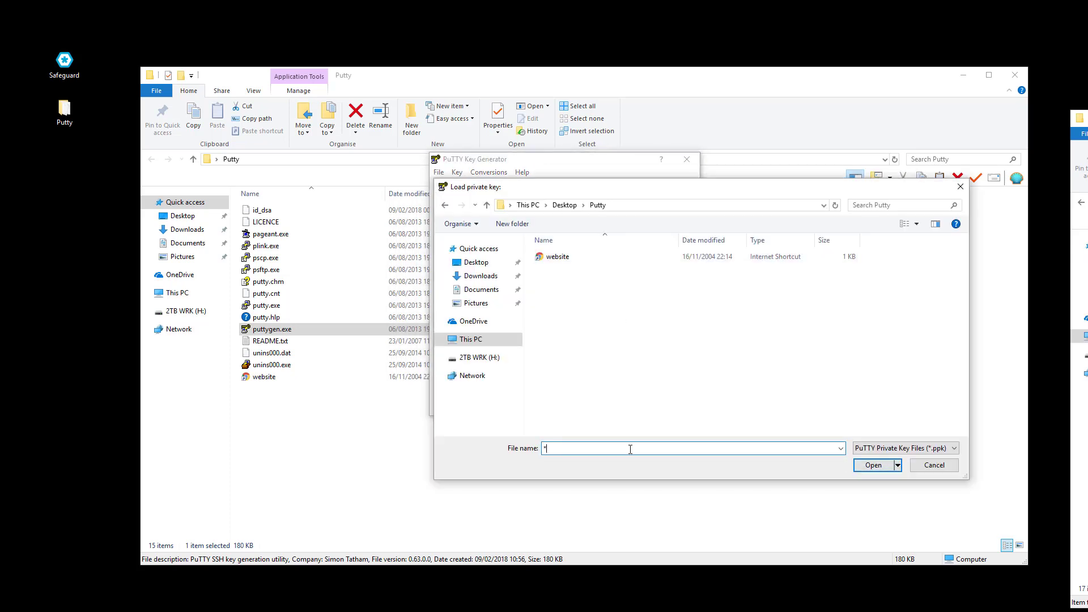
type(".*")
key("Return")
double_click(586, 257)
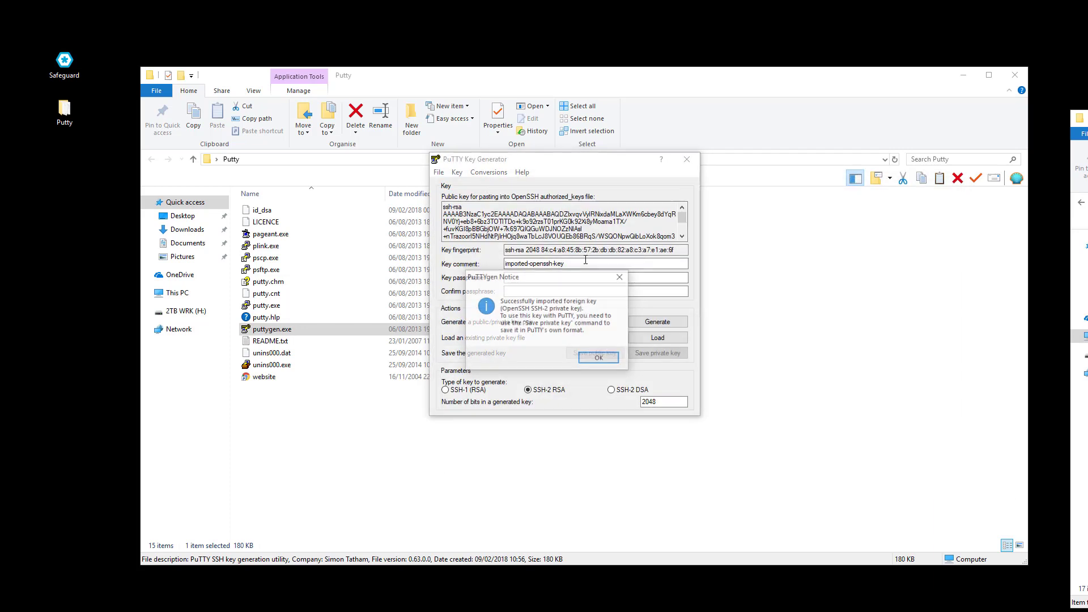
left_click(600, 360)
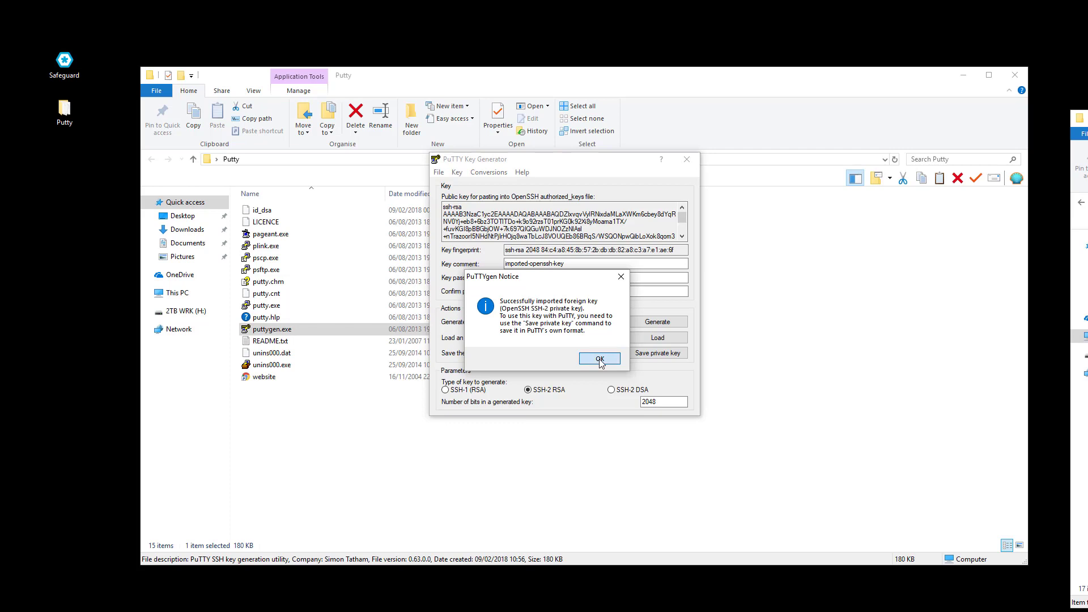
Step: Save the imported key without a passphrase as puttykey.ppk in the Putty folder
left_click(641, 356)
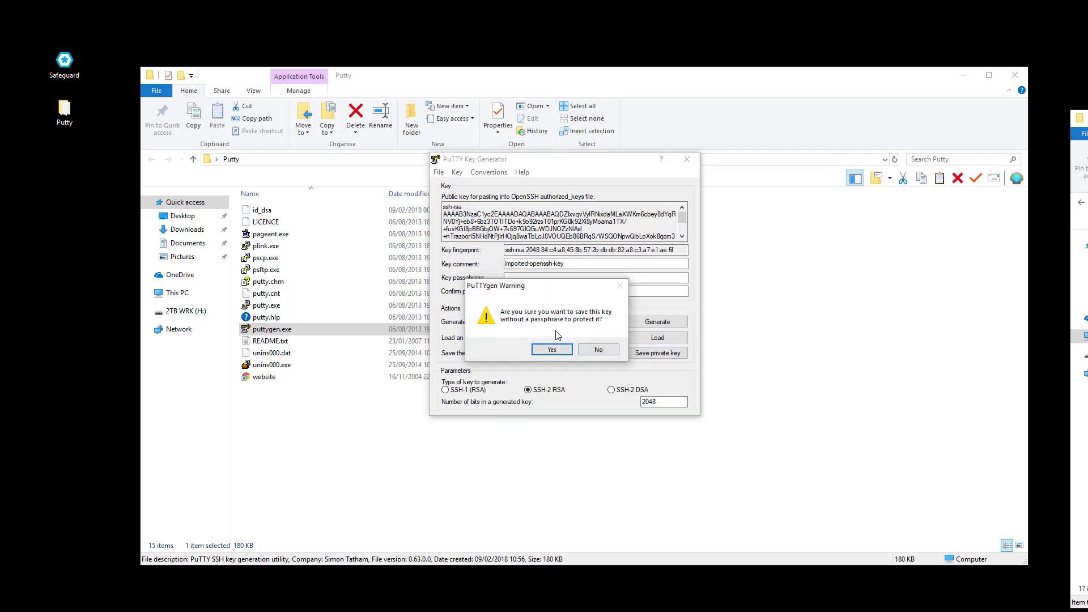
left_click(543, 350)
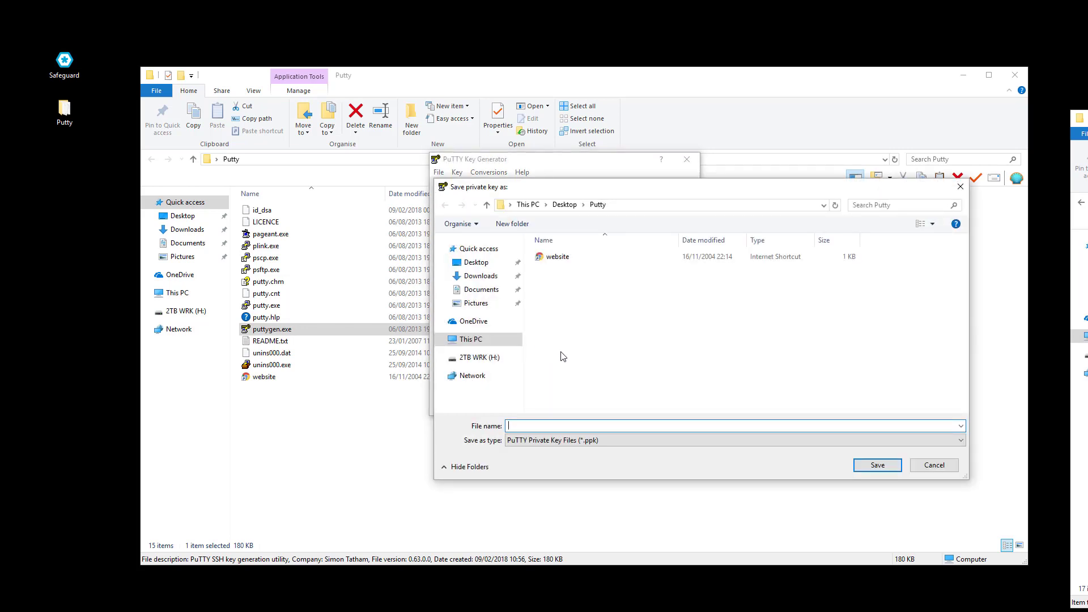
type("puttykey")
left_click(866, 468)
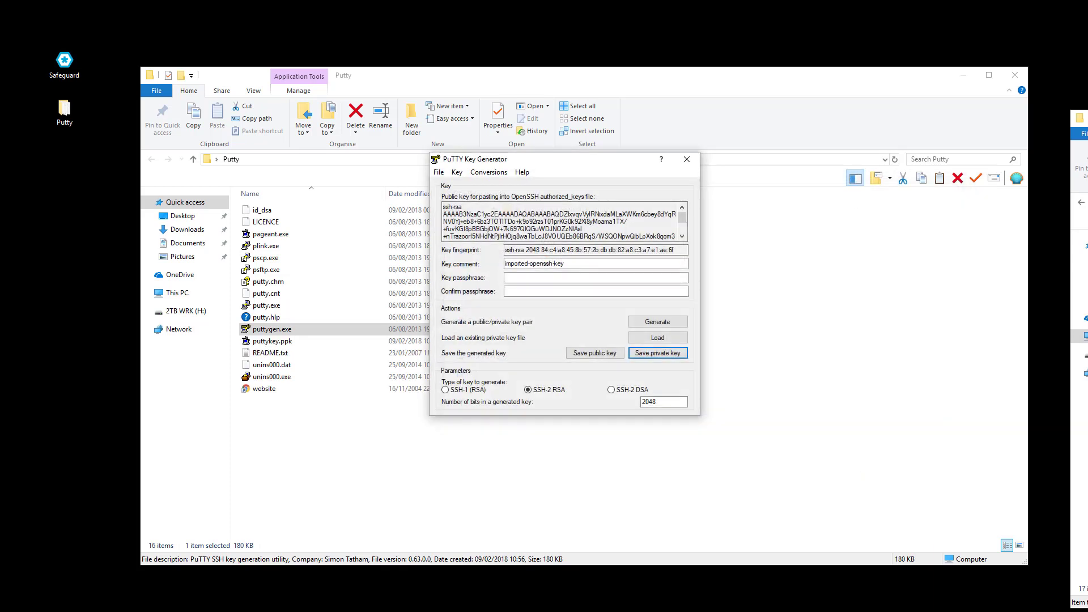
left_click(272, 341)
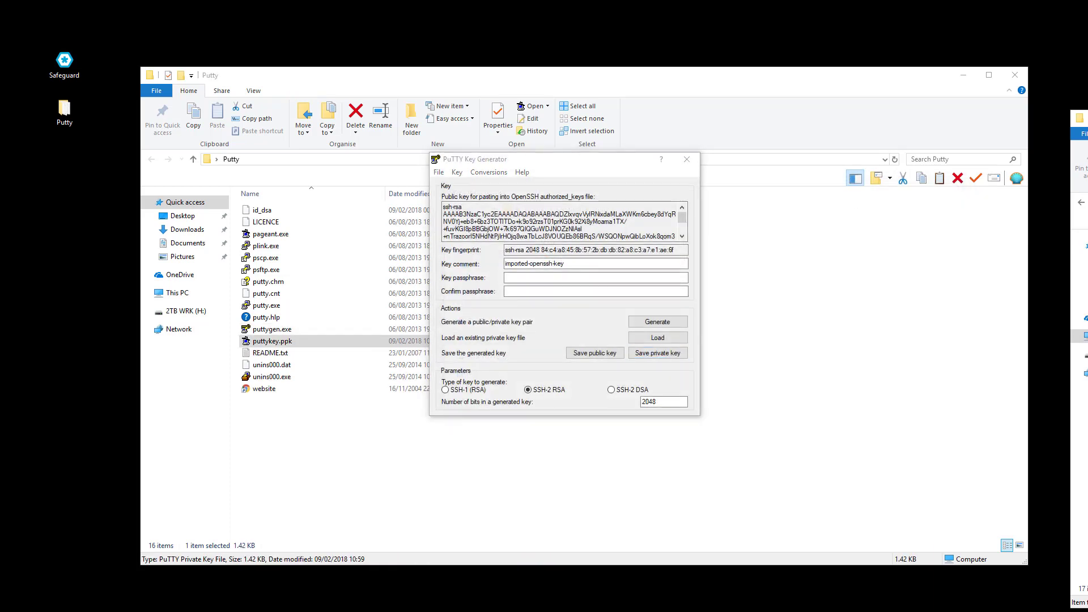
Step: Close PuTTYgen and start a command line with plink.exe's full path followed by -i
left_click(687, 159)
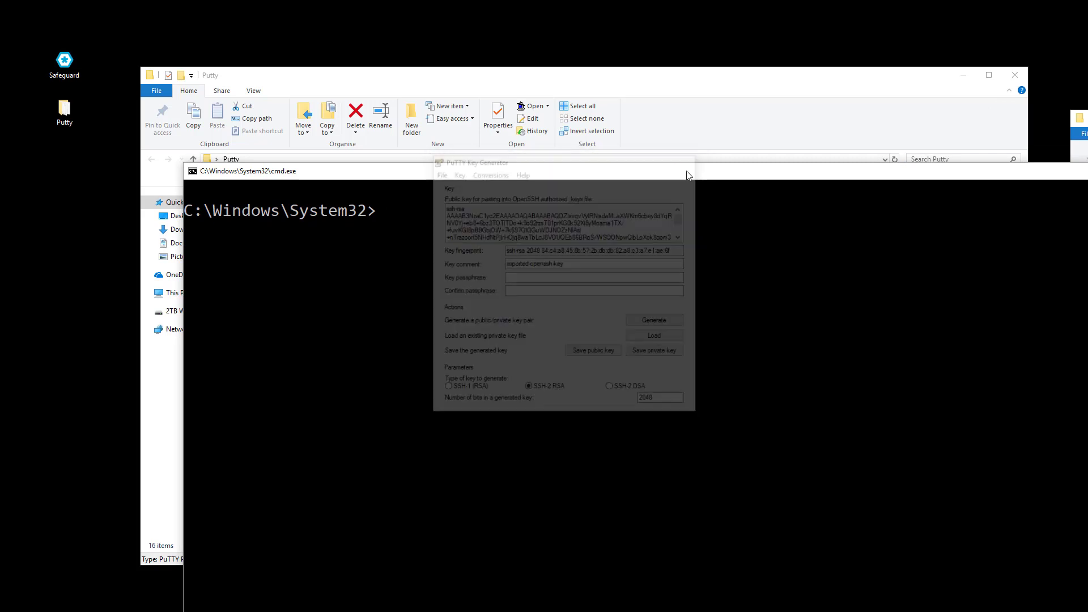
left_click_drag(689, 176, 622, 188)
left_click(621, 173)
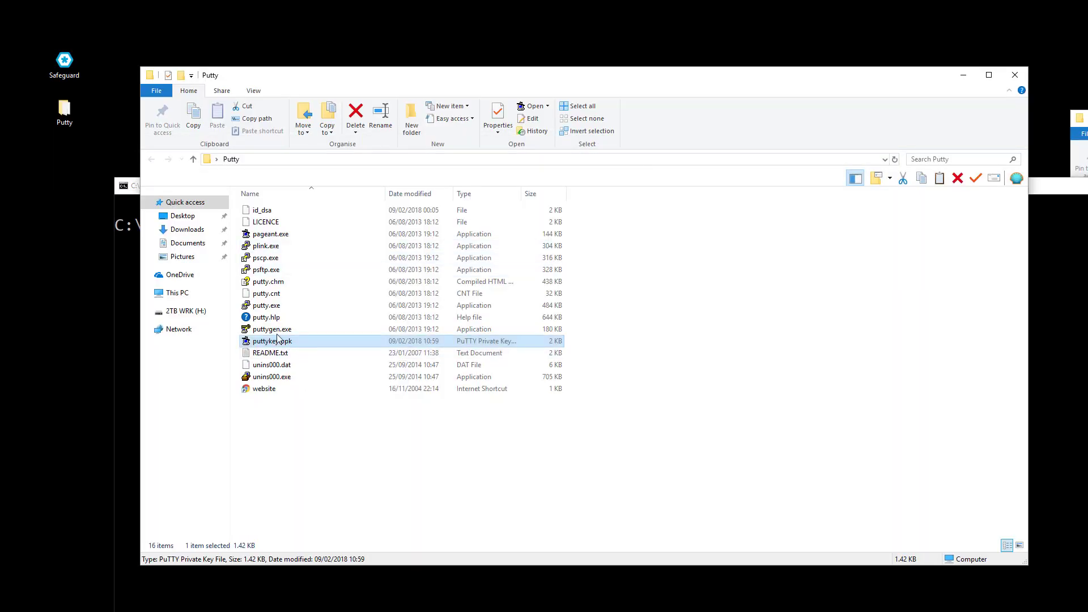
left_click(265, 246)
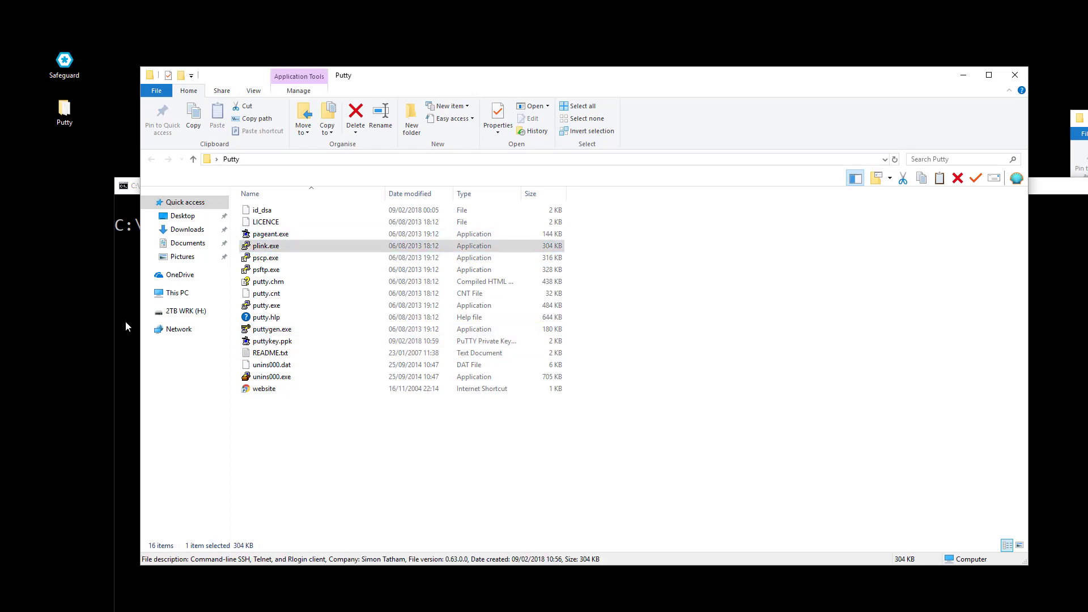
left_click_drag(126, 327, 131, 366)
type("-i")
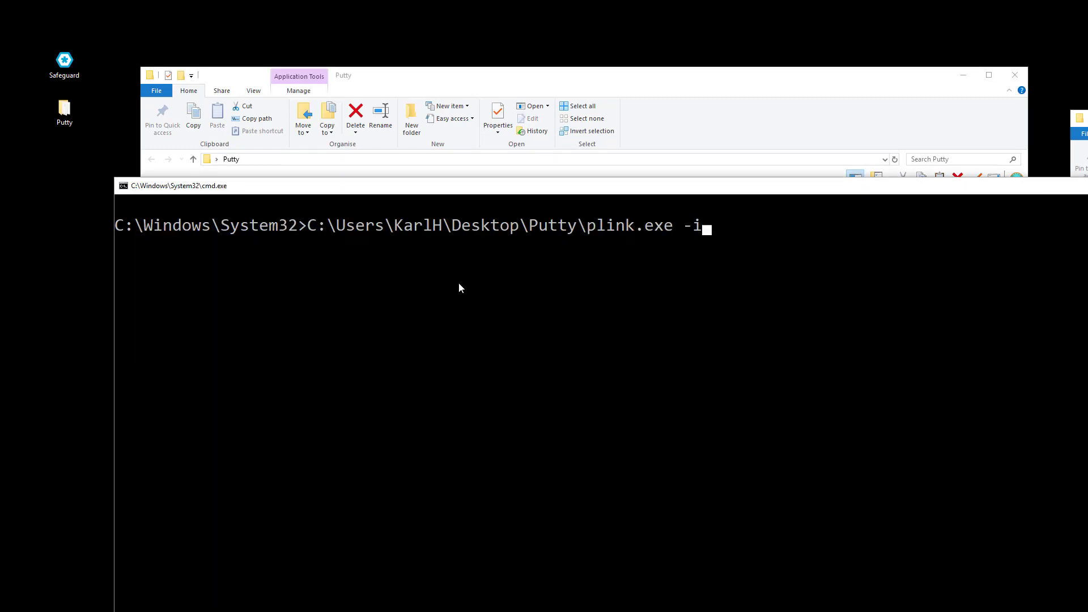
left_click(683, 113)
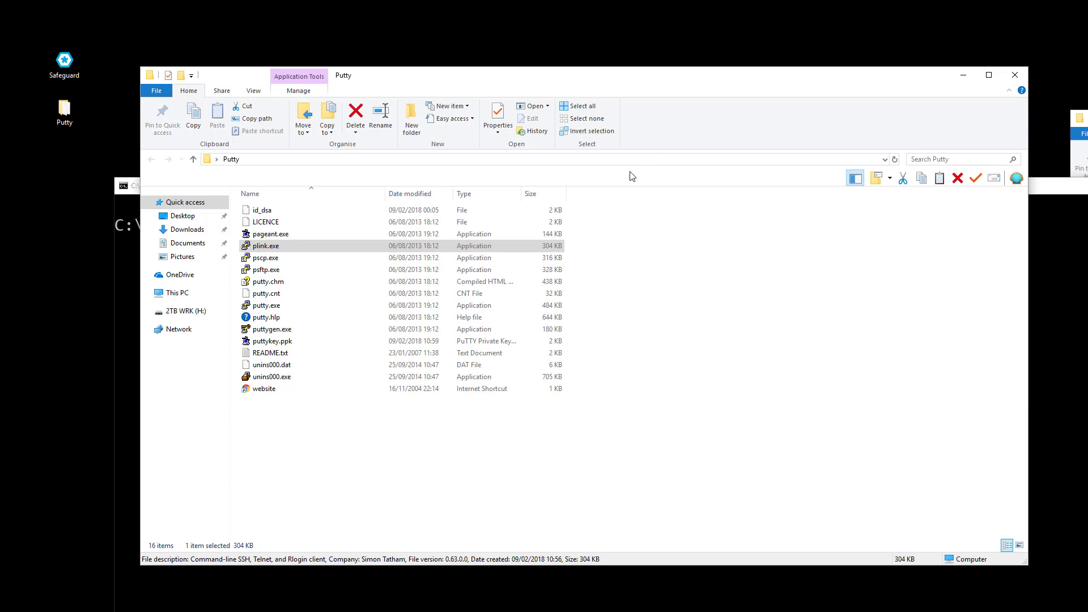
left_click_drag(272, 341, 177, 383)
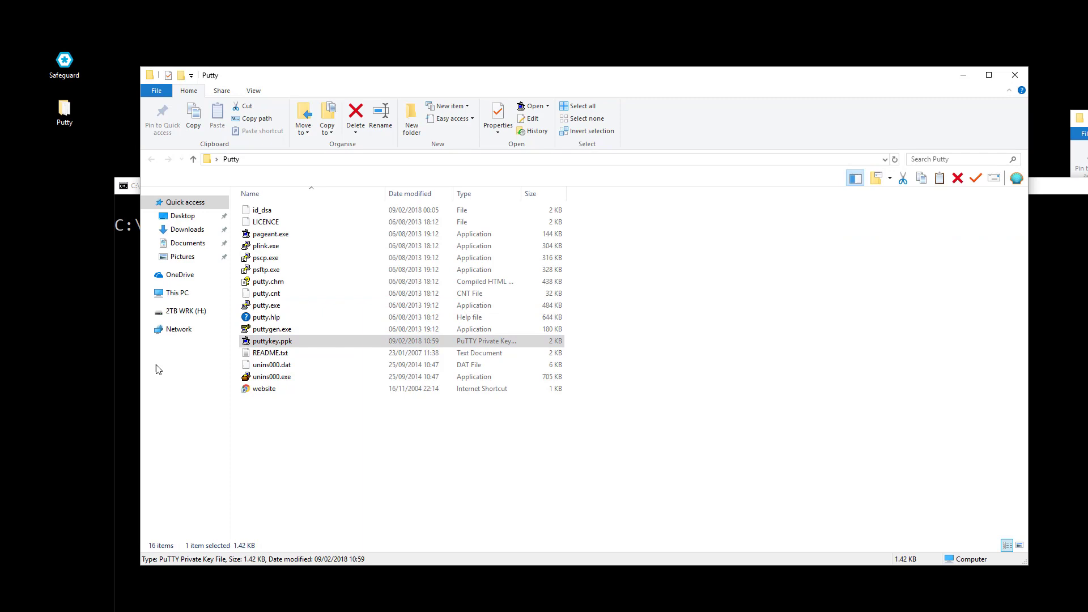
left_click(128, 368)
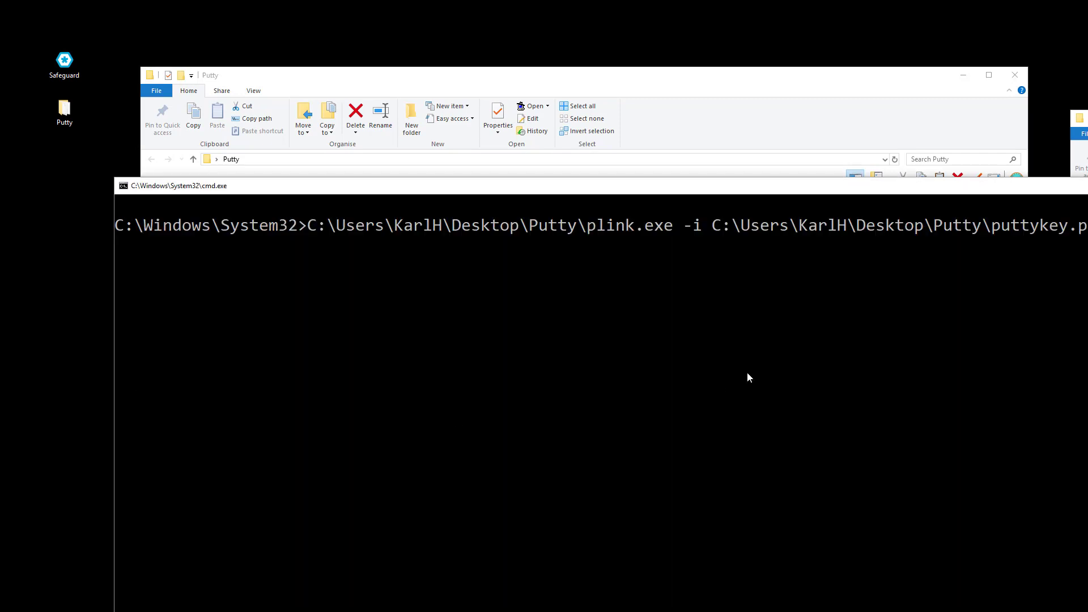
left_click_drag(679, 187, 580, 74)
type("cl")
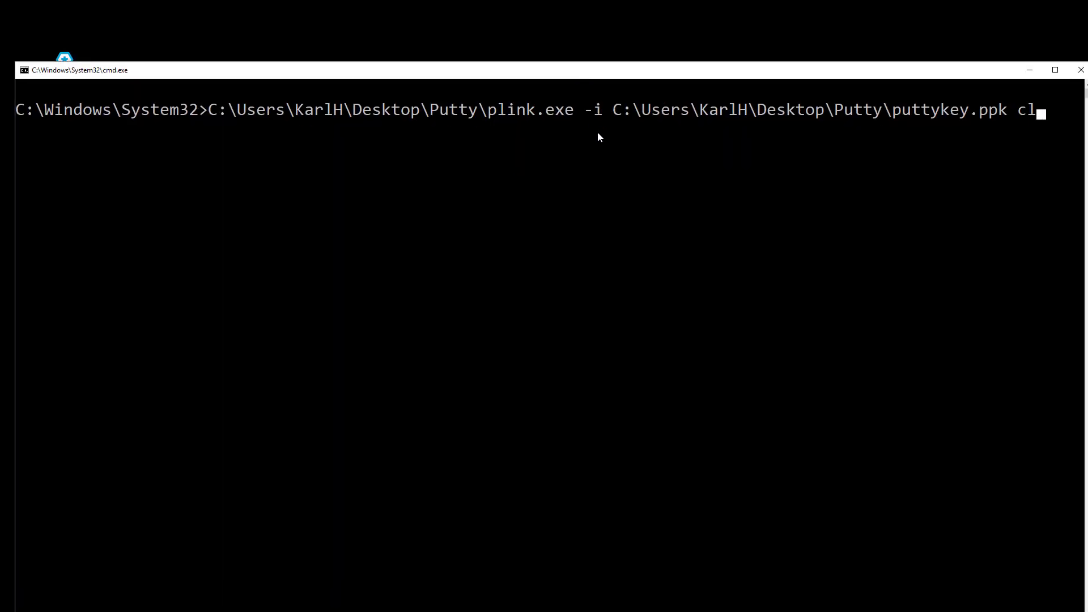
type("iuser@19")
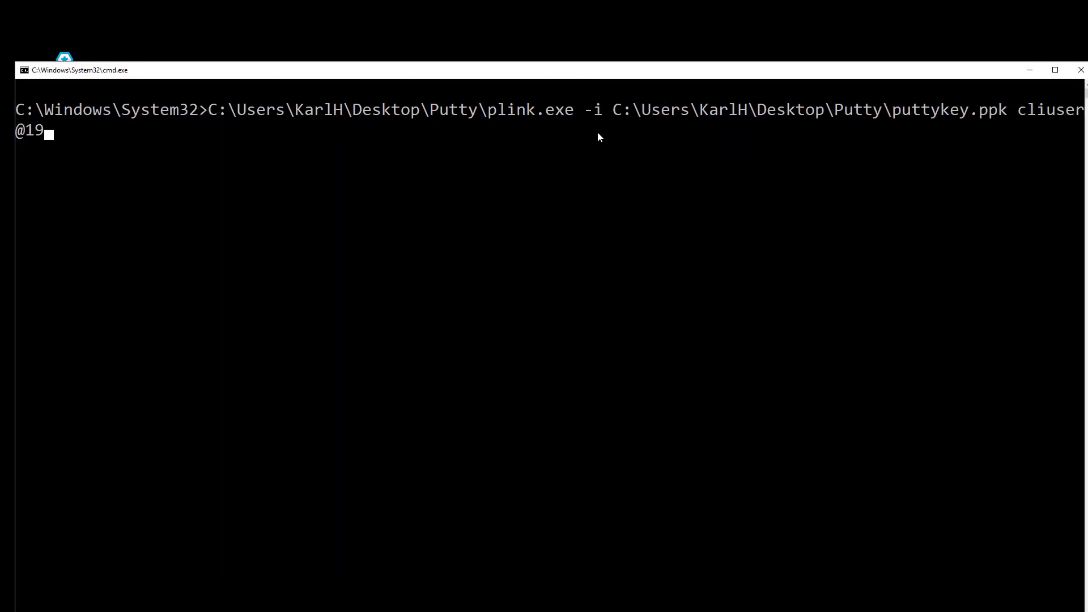
type("2.168.0.143")
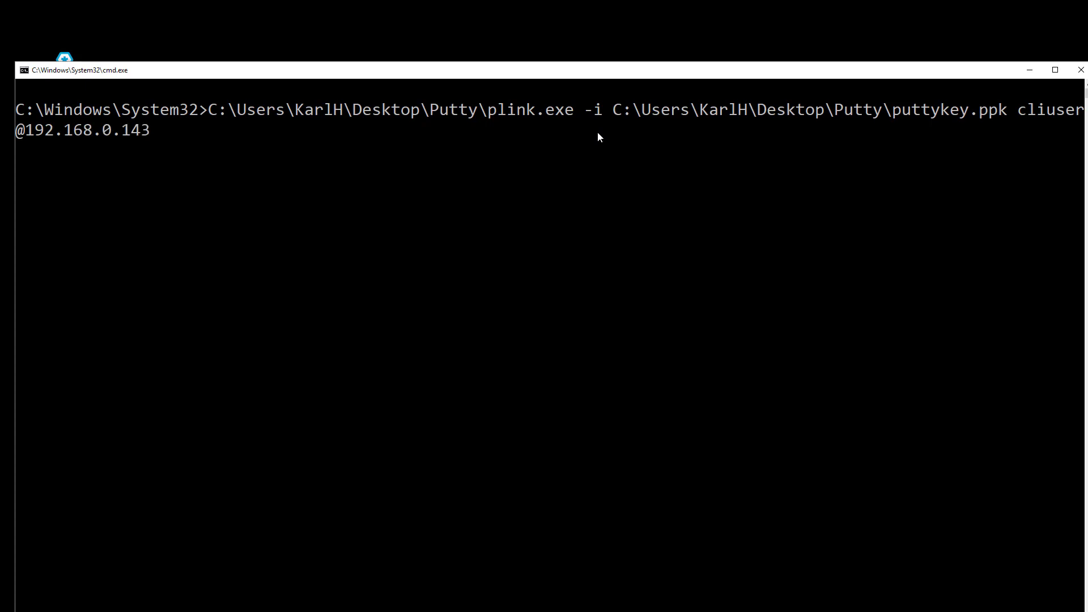
type(" Help")
key("Return")
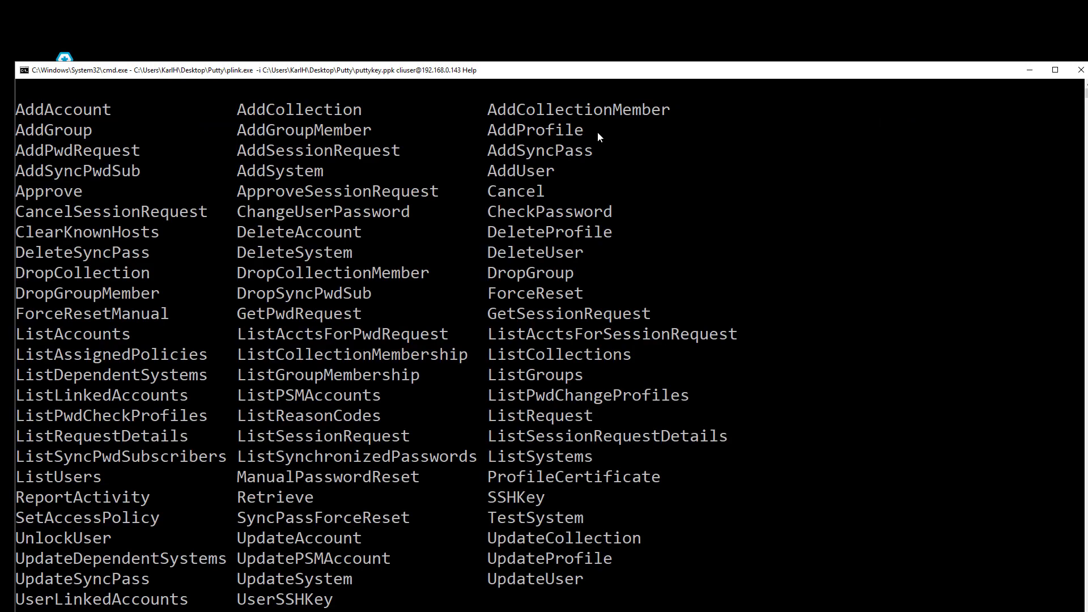
Step: Rerun the plink command with Help replaced by 'Retrieve --Systemname dc.yourdomain.com --AccountName serviceacct'
key("Up")
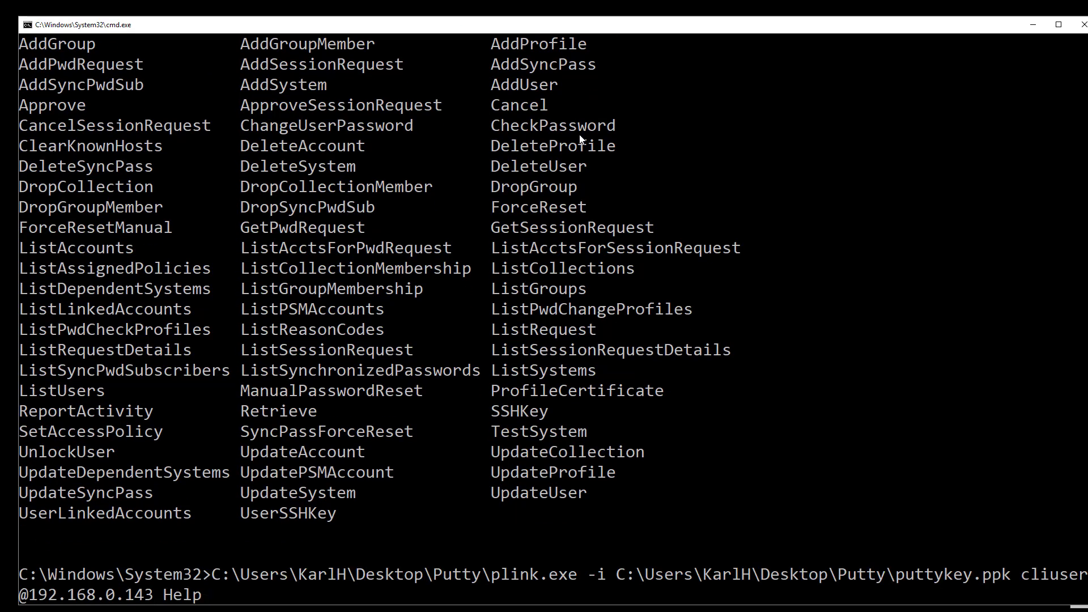
key("BackSpace")
key("BackSpace")
key("BackSpace")
key("BackSpace")
type("Retrieve --System")
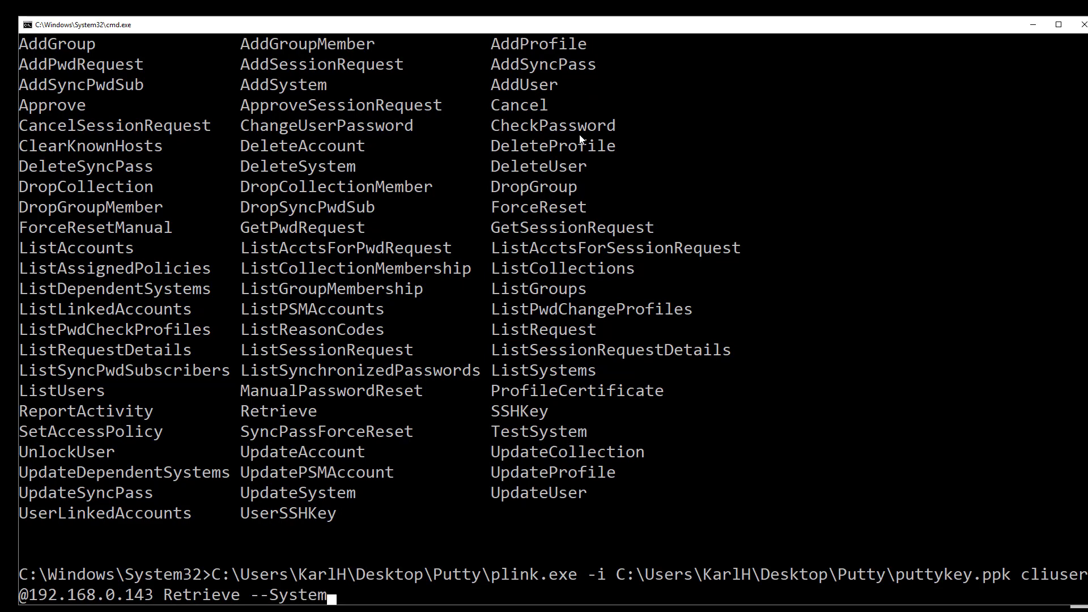
type("name dc.yourdoma")
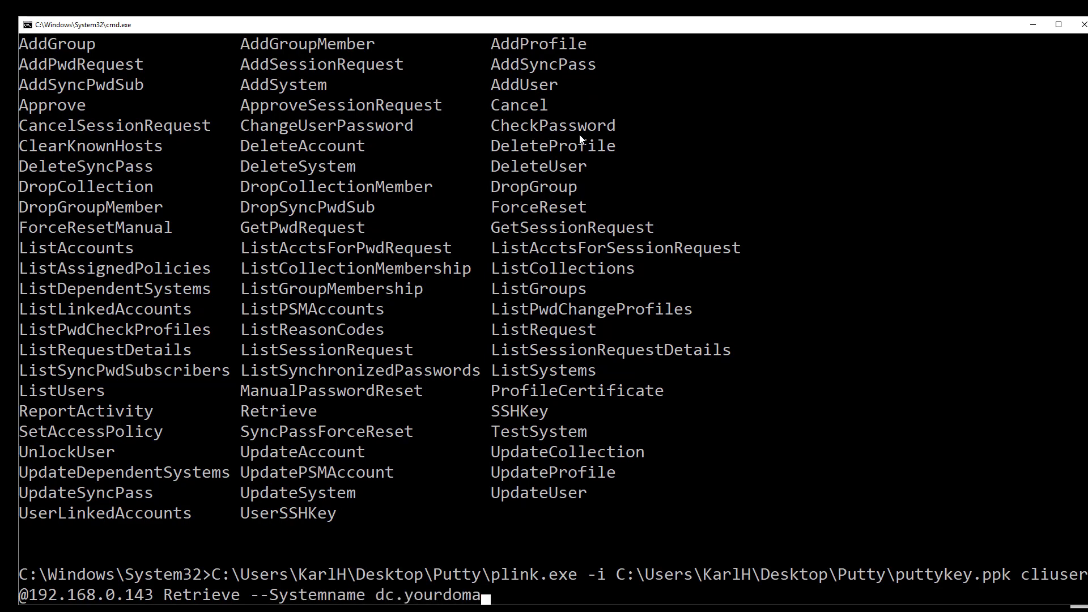
type("in.com --AccountName")
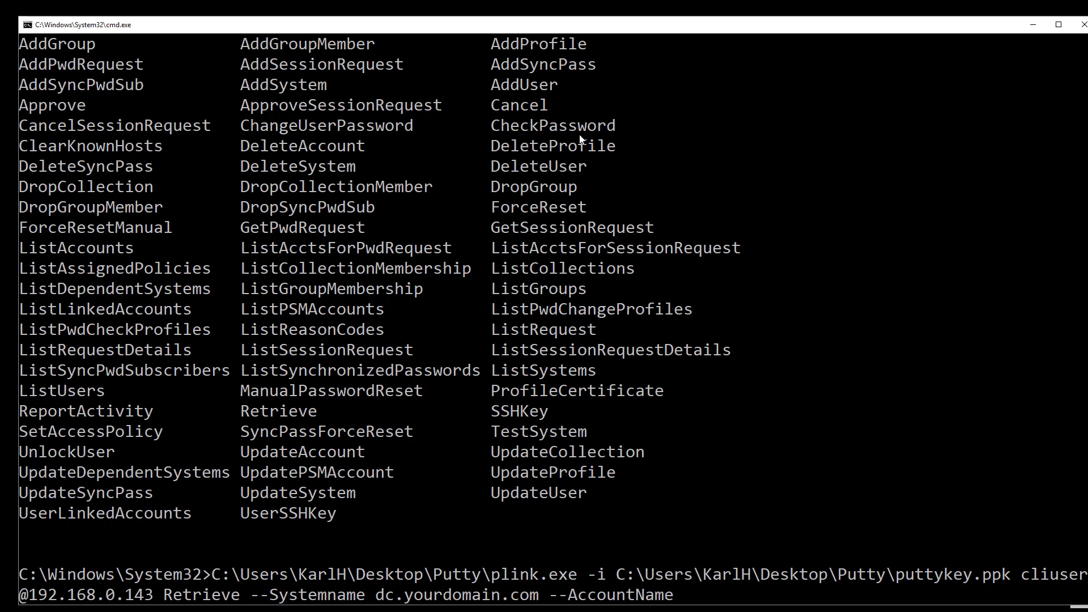
type(" serviceacct")
key("Return")
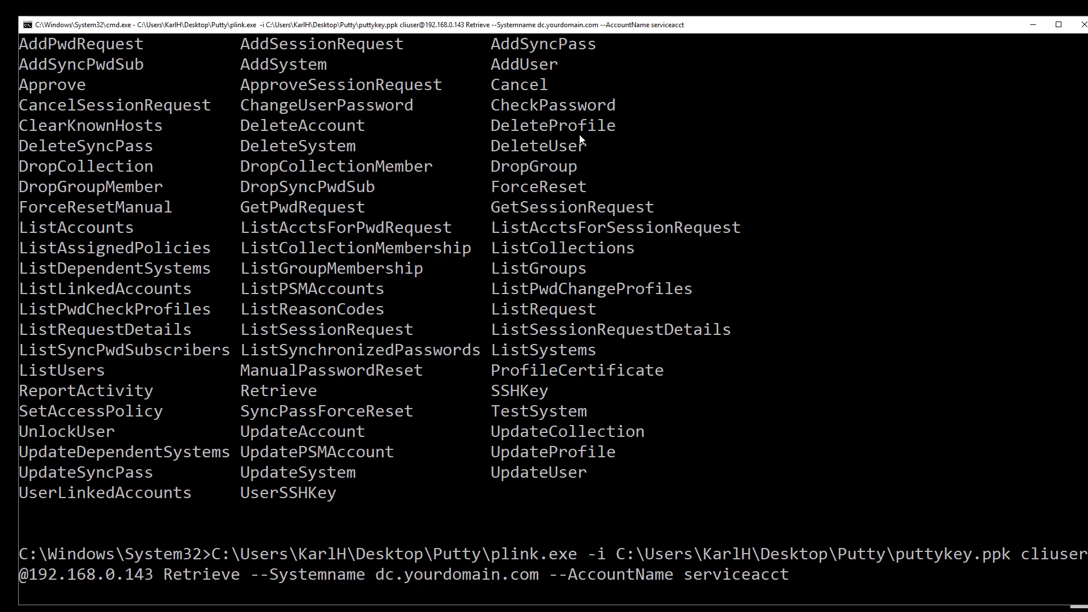